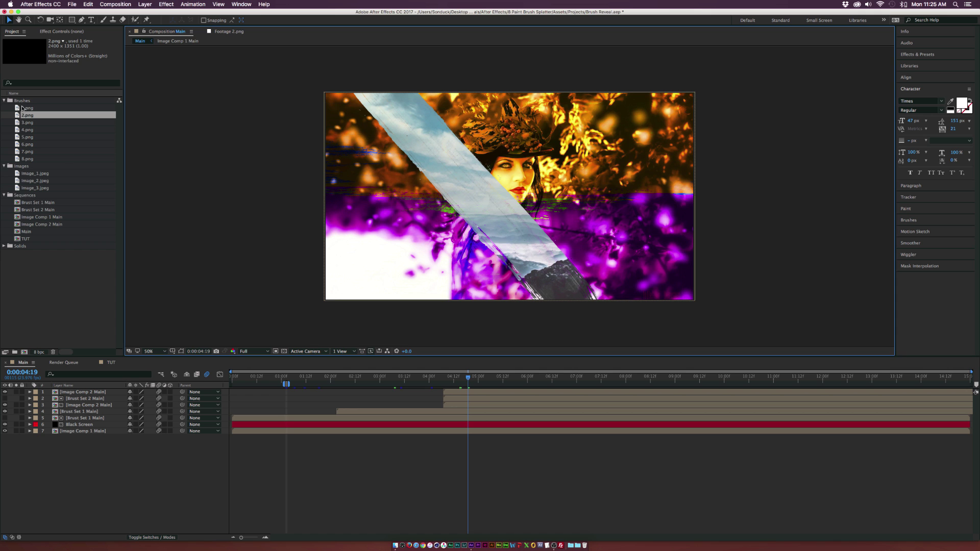
Step: Preview the 1.png, 5.png and 7.png brush stroke images in the footage viewer
{"action": "double_click", "coordinate": [24, 108]}
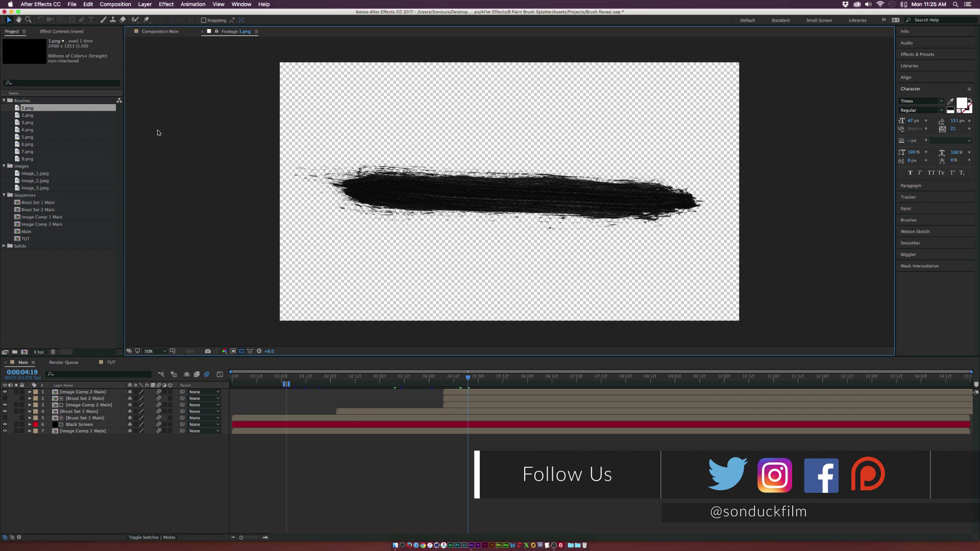
{"action": "double_click", "coordinate": [28, 115]}
{"action": "double_click", "coordinate": [28, 138]}
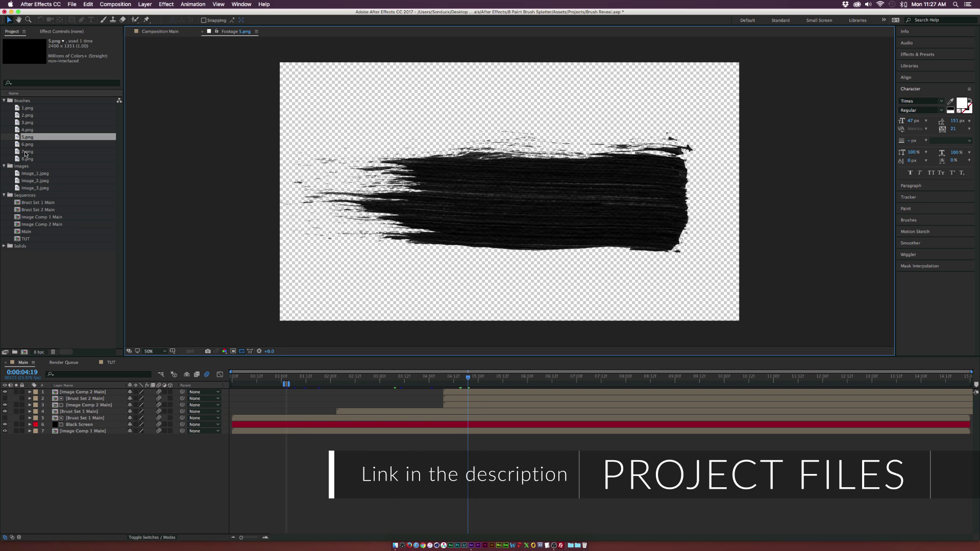
{"action": "double_click", "coordinate": [25, 153]}
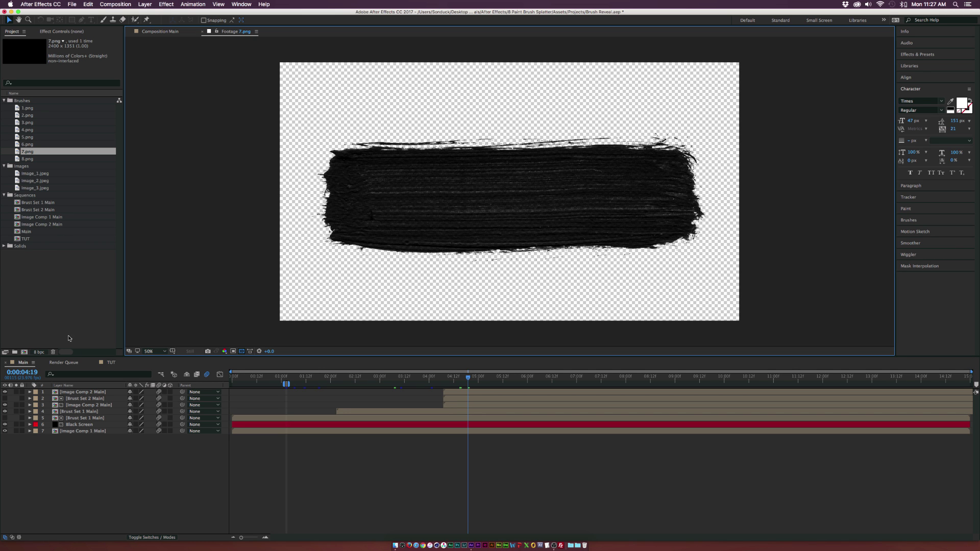
Step: In TUT, pre-compose the Image_1.jpeg portrait into a new composition named Placeholder 1
{"action": "left_click", "coordinate": [111, 363]}
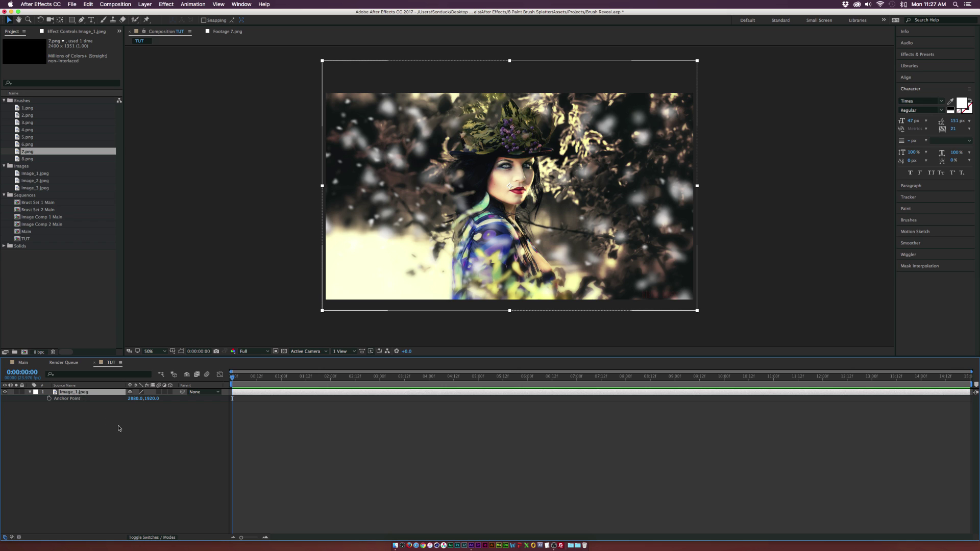
{"action": "key", "text": "a"}
{"action": "left_click", "coordinate": [65, 396]}
{"action": "left_click", "coordinate": [64, 394]}
{"action": "left_click", "coordinate": [152, 3]}
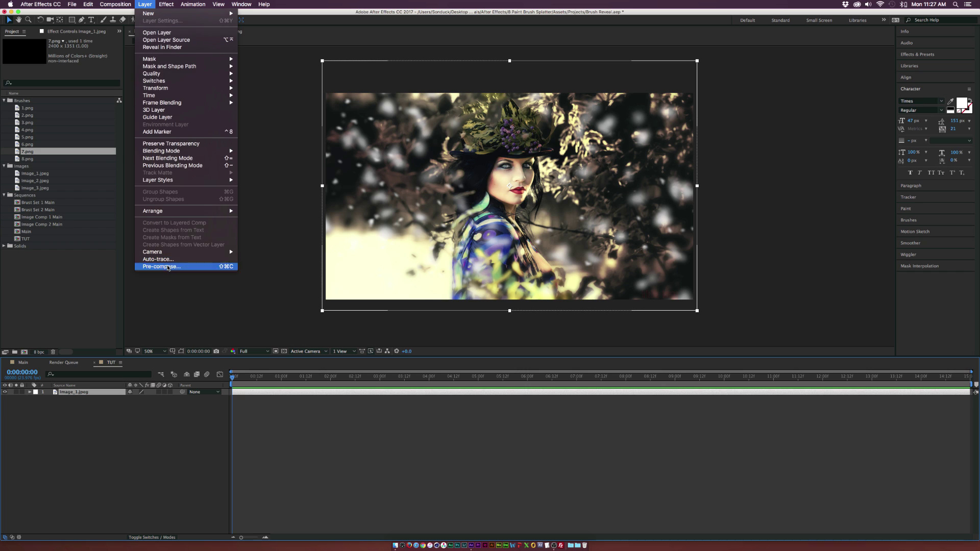
{"action": "left_click", "coordinate": [167, 265]}
{"action": "type", "text": "Placeholder 1"}
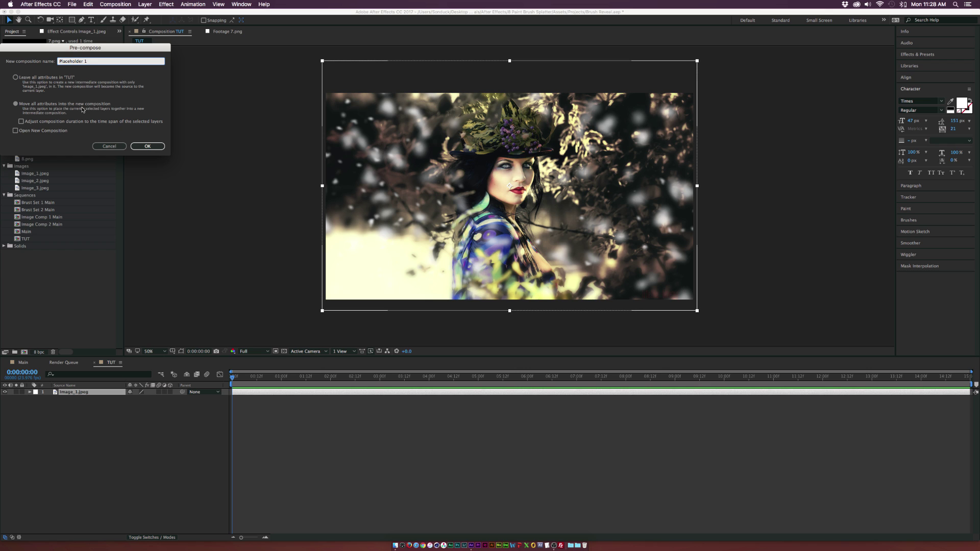
{"action": "left_click", "coordinate": [148, 147]}
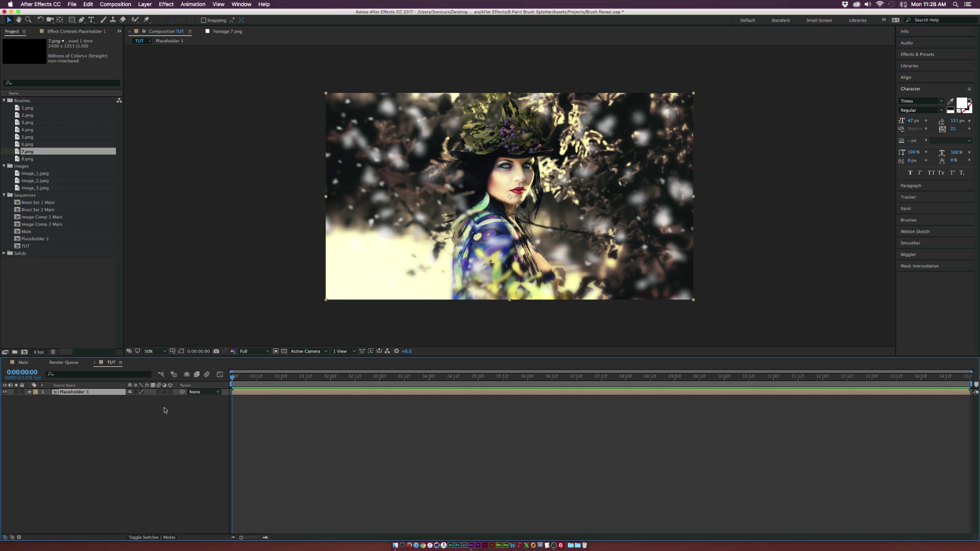
Step: Keyframe Placeholder 1's Scale from 100% at 0s to about 111% at 7s
{"action": "left_click", "coordinate": [164, 410]}
{"action": "key", "text": "s"}
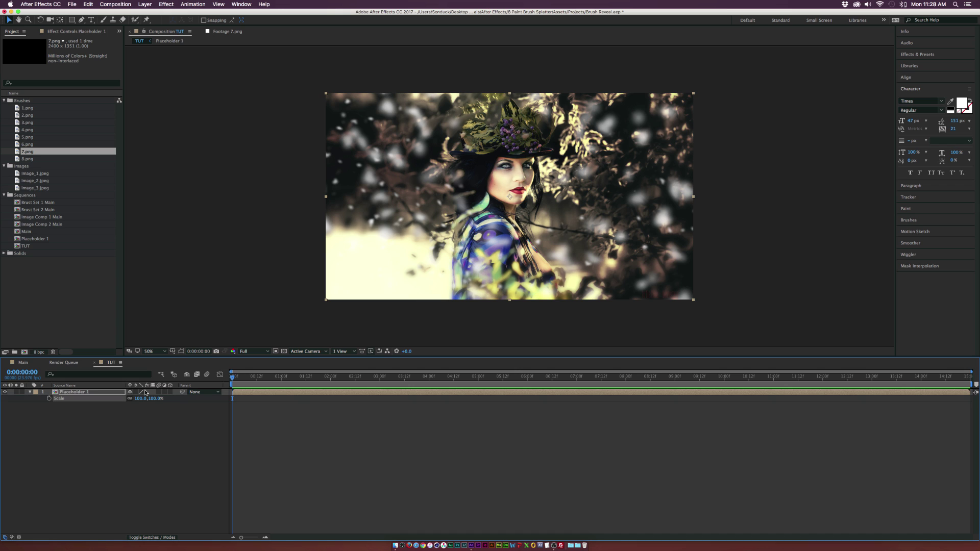
{"action": "left_click", "coordinate": [49, 399]}
{"action": "left_click_drag", "start_coordinate": [269, 380], "coordinate": [577, 381]}
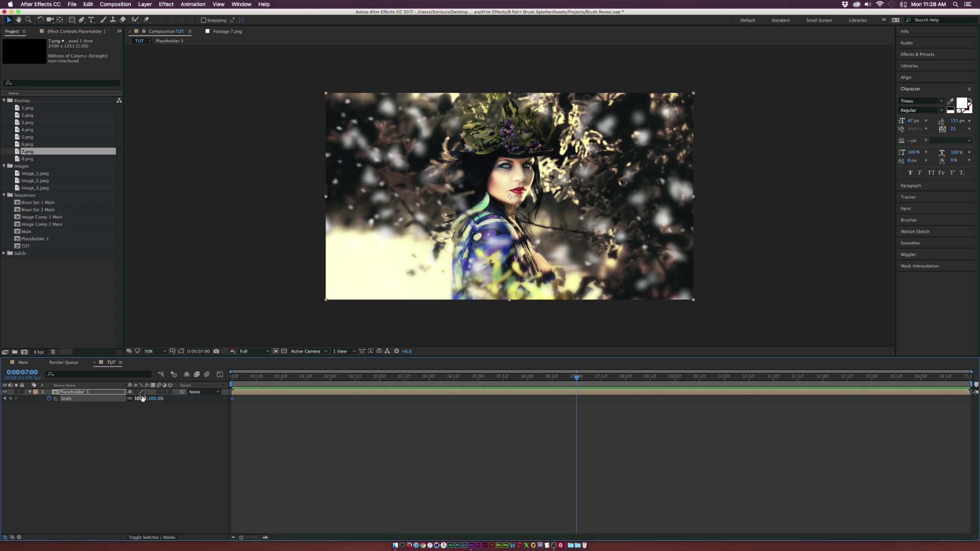
{"action": "mouse_move", "coordinate": [137, 398]}
{"action": "left_mouse_down"}
{"action": "mouse_move", "coordinate": [144, 394]}
{"action": "mouse_move", "coordinate": [145, 407]}
{"action": "left_mouse_up"}
{"action": "left_click", "coordinate": [509, 381]}
{"action": "left_click_drag", "start_coordinate": [494, 380], "coordinate": [175, 437]}
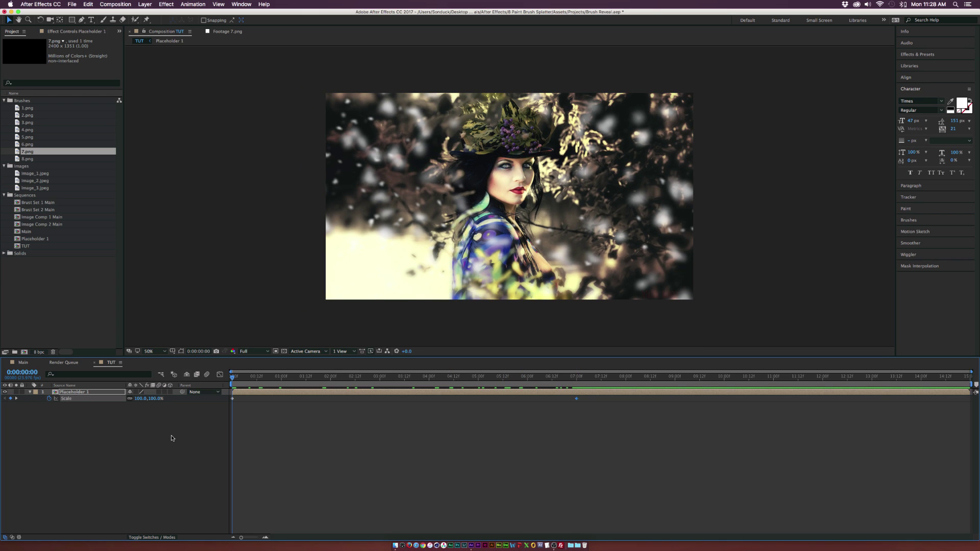
Step: Add the 1.png brush stroke above Placeholder 1 and enlarge it to span the frame
{"action": "left_click", "coordinate": [172, 438]}
{"action": "key", "text": "u"}
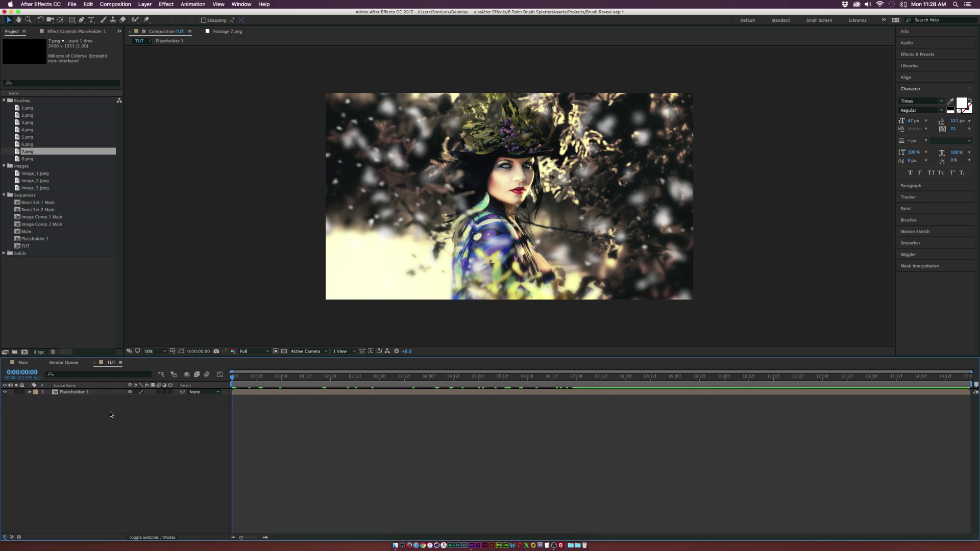
{"action": "left_click_drag", "start_coordinate": [27, 109], "coordinate": [91, 391]}
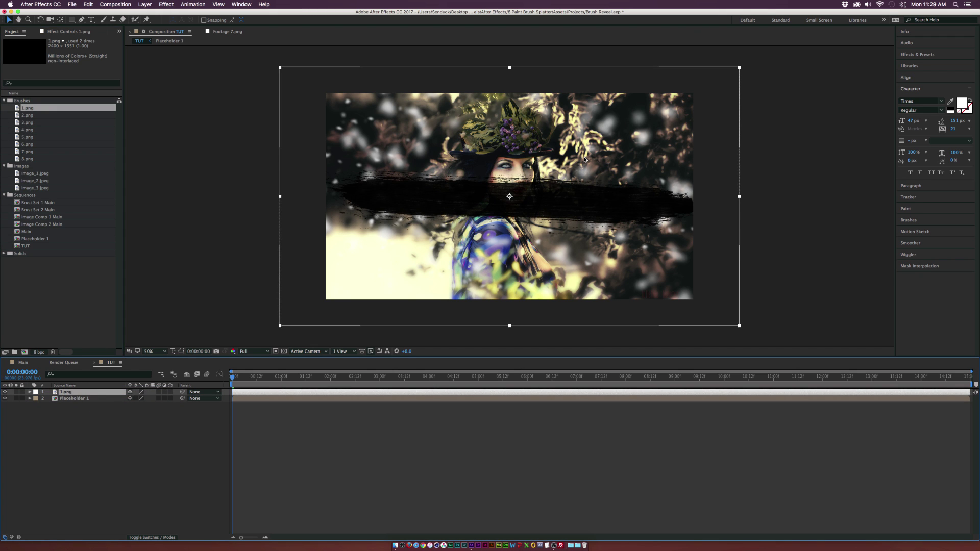
{"action": "key", "text": "s"}
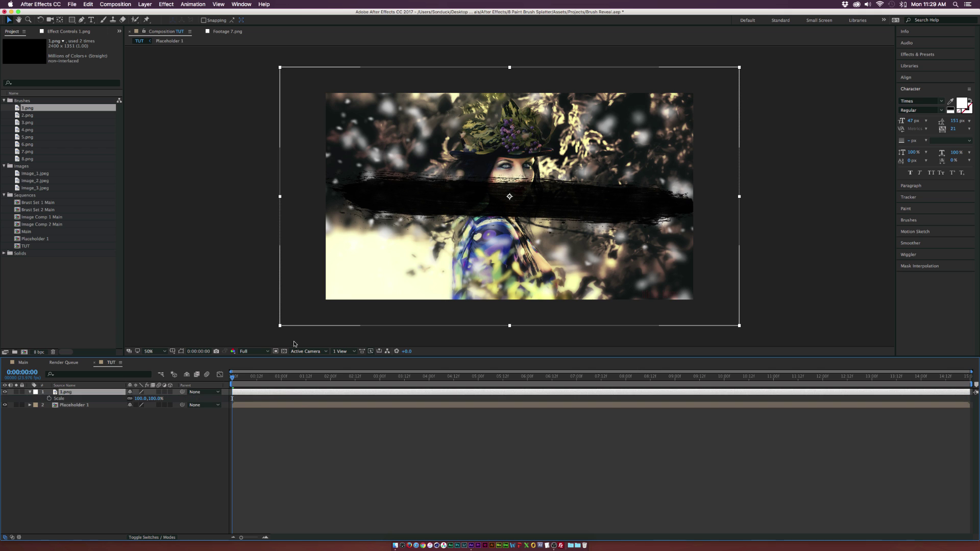
{"action": "left_click_drag", "start_coordinate": [140, 398], "coordinate": [149, 398]}
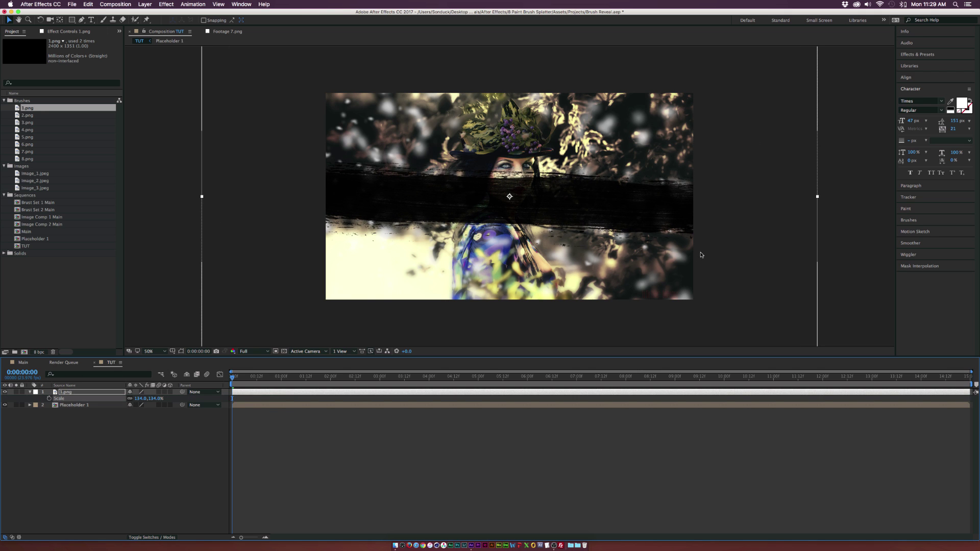
Step: Apply Linear Wipe to 1.png and keyframe its Transition Completion to paint the stroke on
{"action": "left_click", "coordinate": [674, 248]}
{"action": "left_click", "coordinate": [167, 4]}
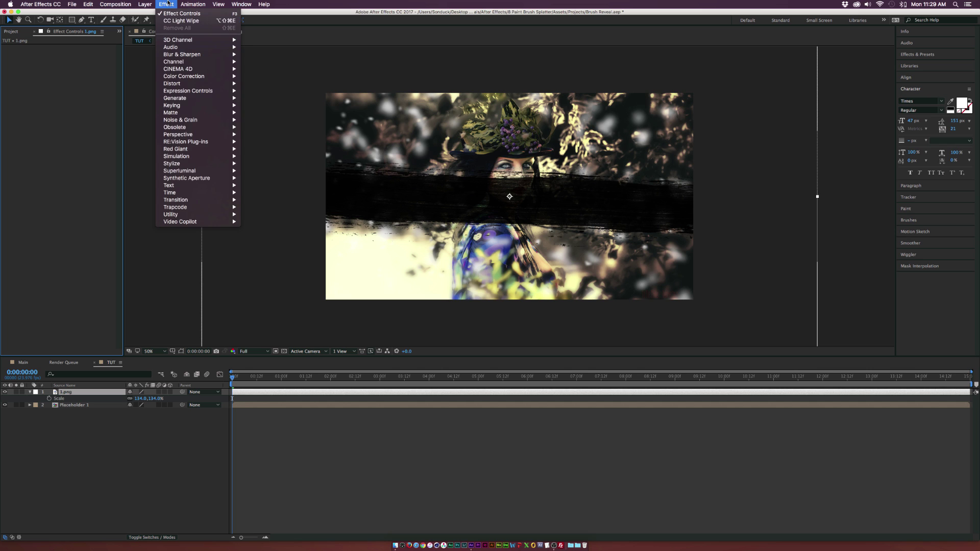
{"action": "mouse_move", "coordinate": [230, 200]}
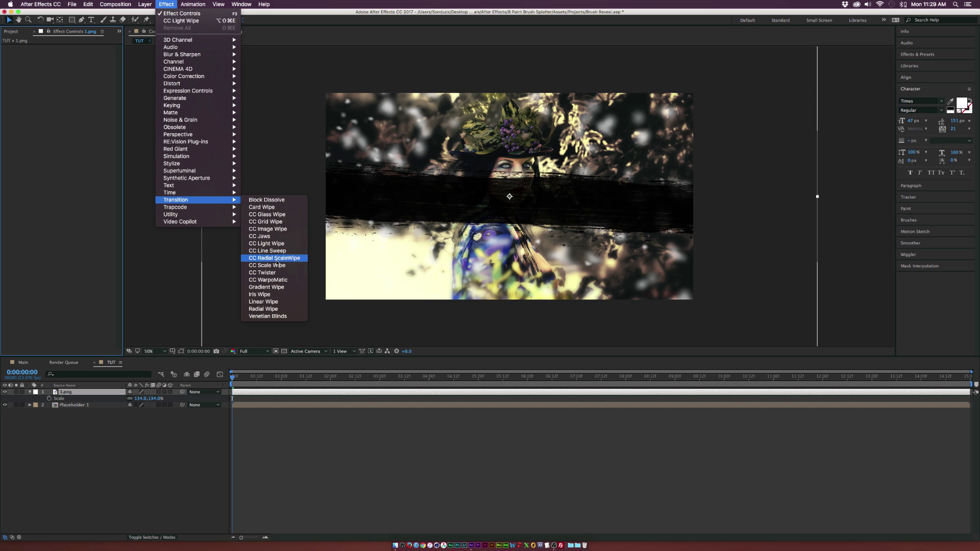
{"action": "left_click", "coordinate": [265, 301]}
{"action": "left_click", "coordinate": [84, 100]}
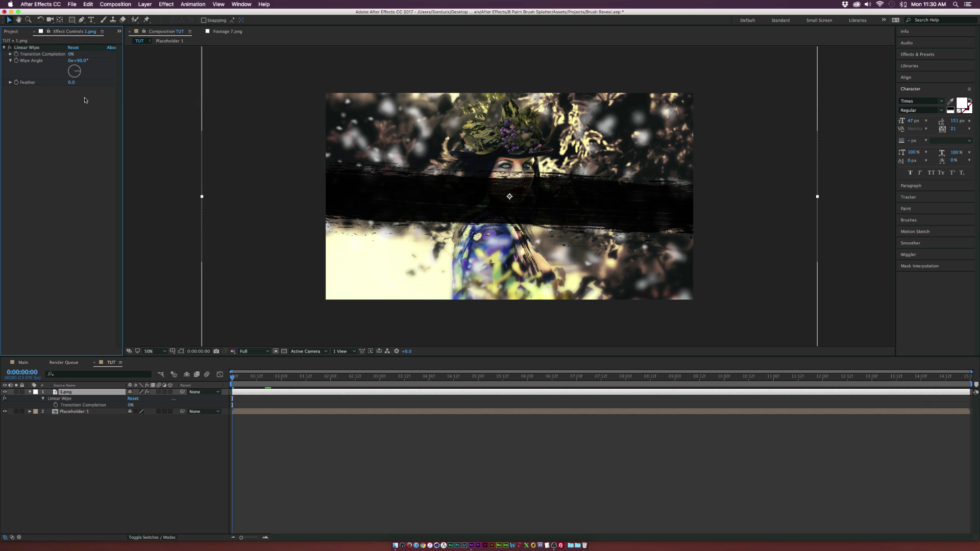
{"action": "left_click", "coordinate": [16, 55]}
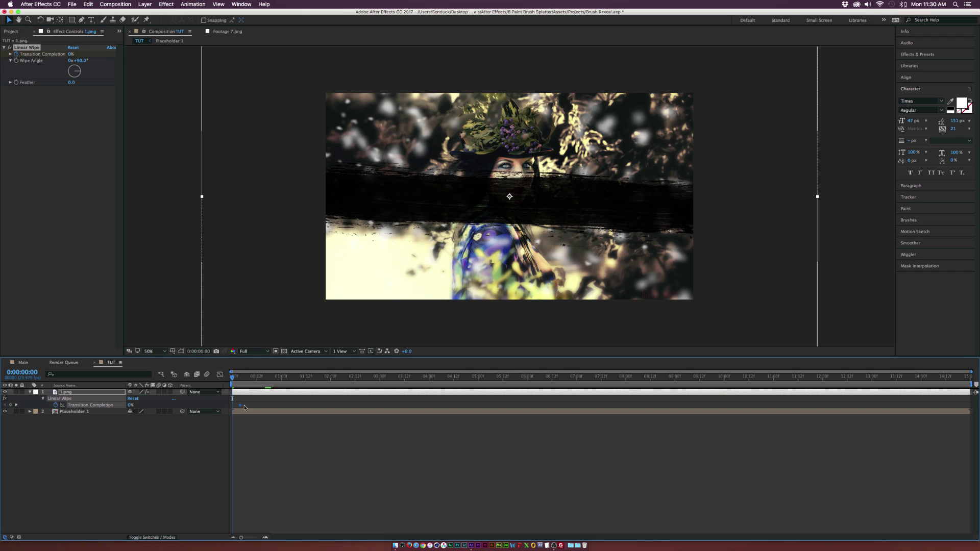
{"action": "left_click_drag", "start_coordinate": [232, 406], "coordinate": [273, 407]}
{"action": "left_click_drag", "start_coordinate": [71, 55], "coordinate": [128, 55]}
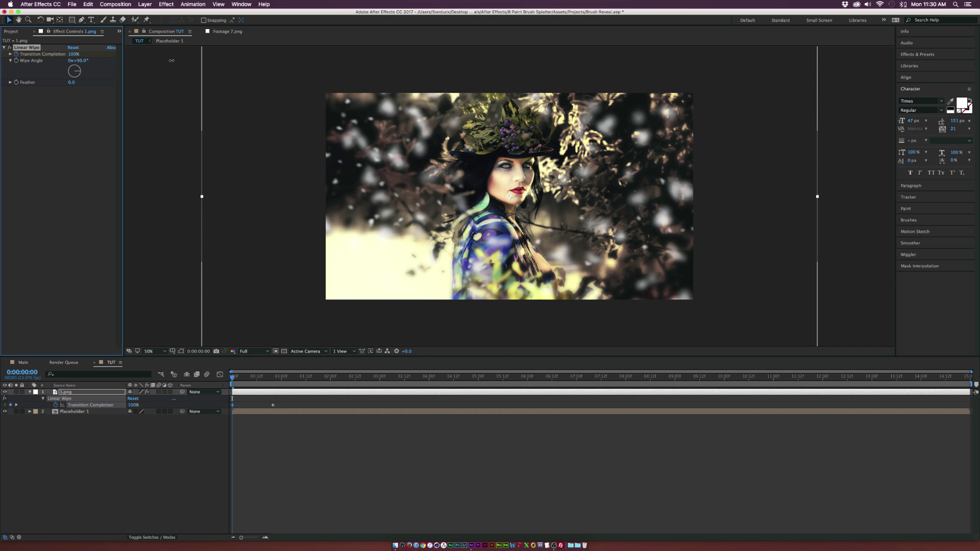
{"action": "key", "text": "space"}
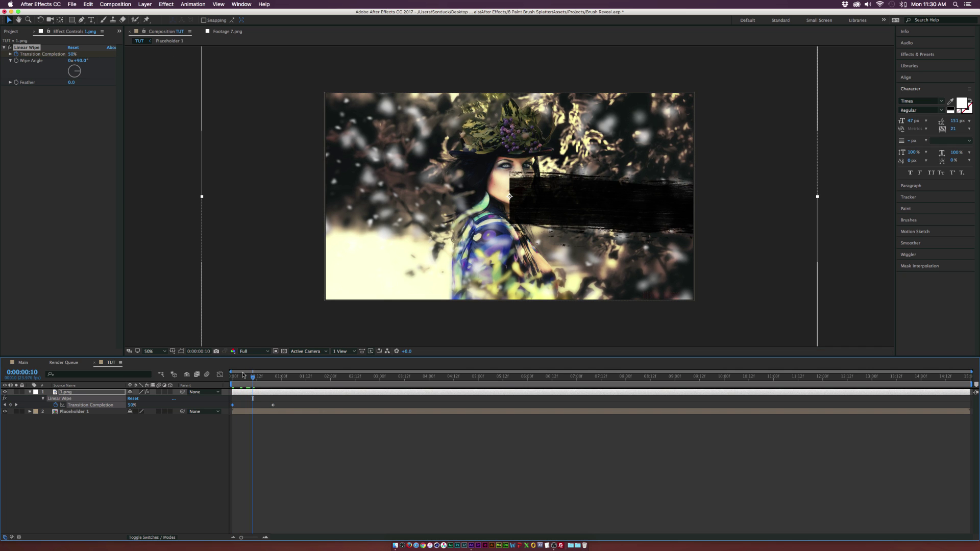
Step: Set the wipe angle to -90 and feather to 77, checking the wipe at 13 frames
{"action": "left_click", "coordinate": [79, 61]}
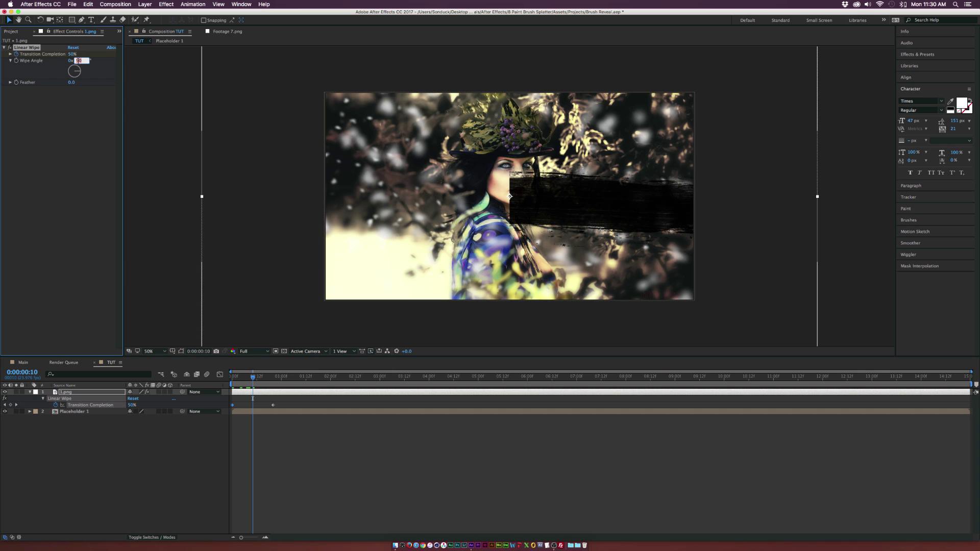
{"action": "type", "text": "-90"}
{"action": "key", "text": "Return"}
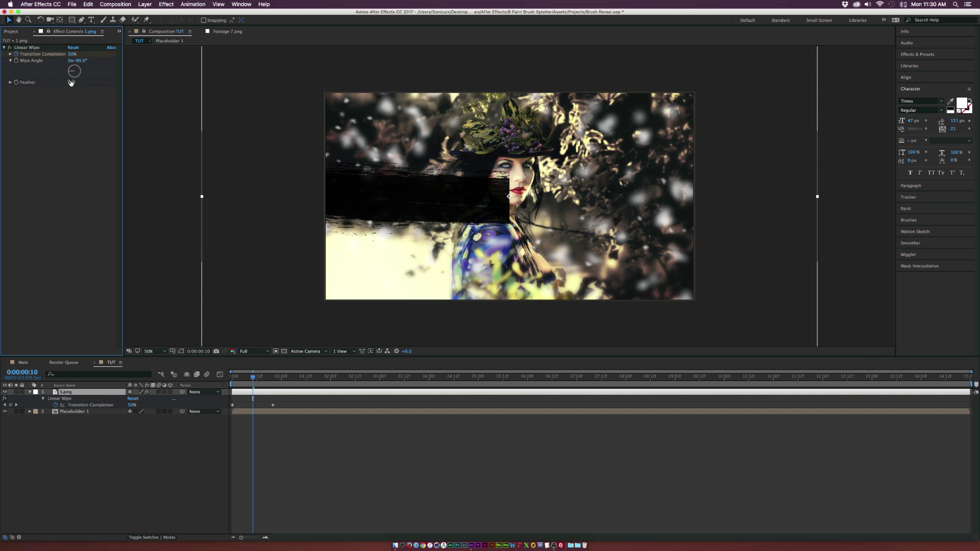
{"action": "left_click_drag", "start_coordinate": [71, 83], "coordinate": [100, 83]}
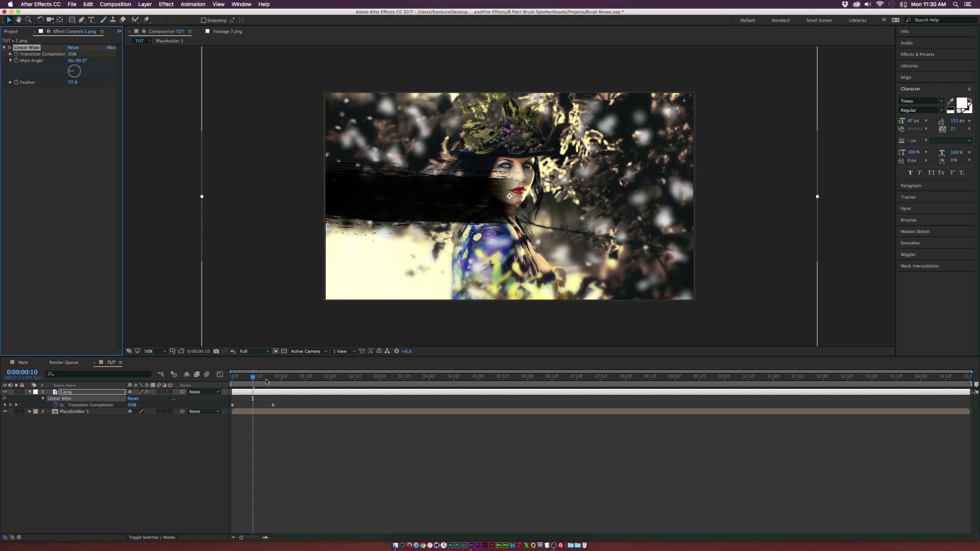
{"action": "left_click", "coordinate": [231, 377]}
{"action": "left_click_drag", "start_coordinate": [232, 378], "coordinate": [259, 377]}
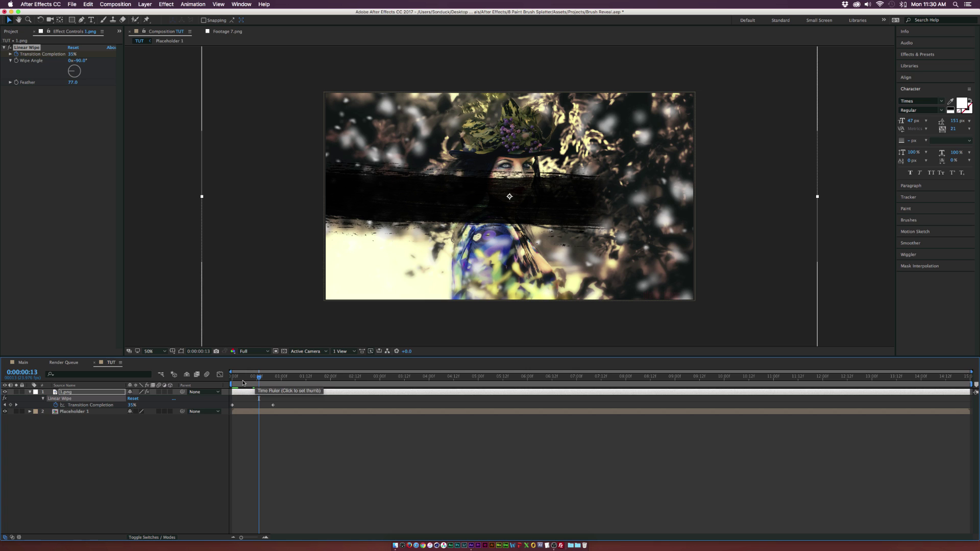
Step: Add 3.png above 1.png, rotate it to -43°, reposition it and scale it to 134%
{"action": "left_click", "coordinate": [108, 391]}
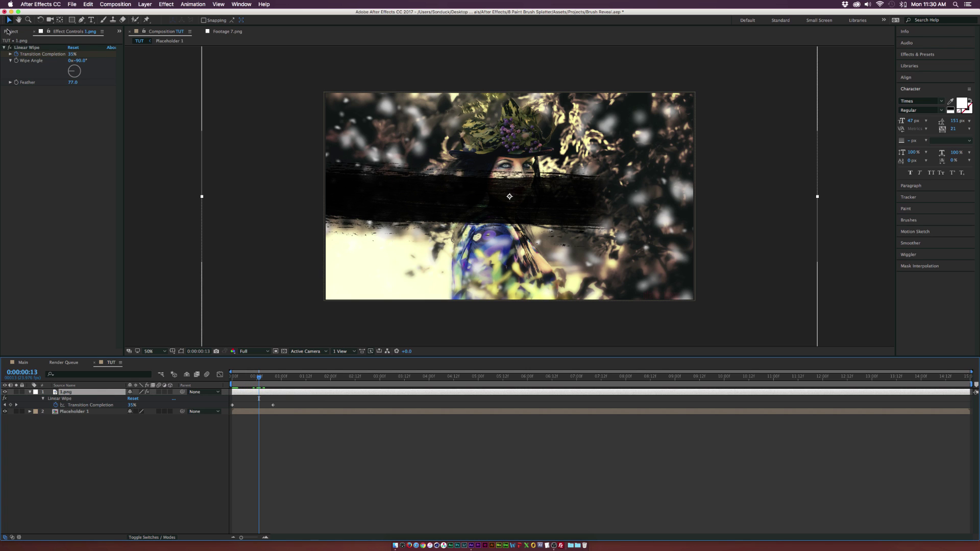
{"action": "left_click", "coordinate": [9, 31]}
{"action": "left_click", "coordinate": [24, 121]}
{"action": "left_click_drag", "start_coordinate": [32, 124], "coordinate": [70, 392]}
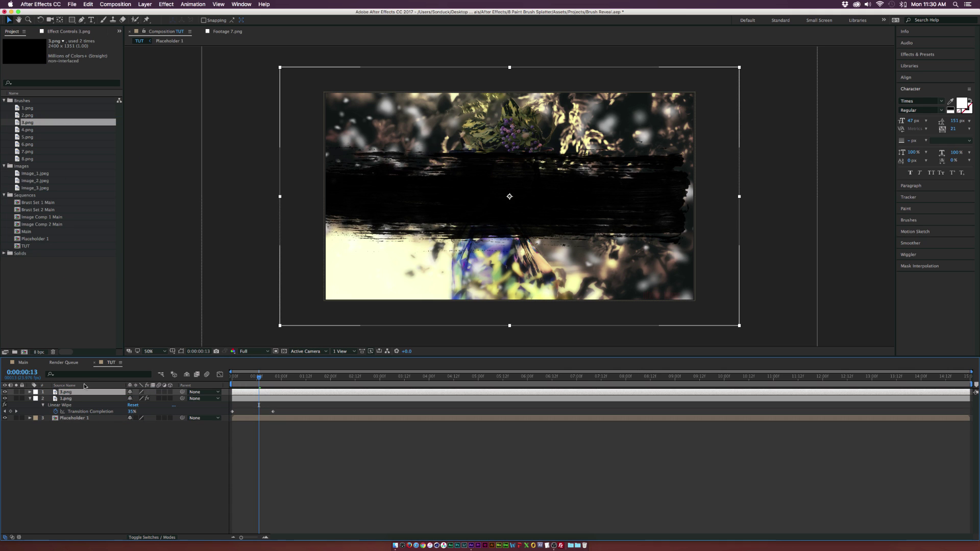
{"action": "left_click_drag", "start_coordinate": [547, 223], "coordinate": [547, 251]}
{"action": "key", "text": "r"}
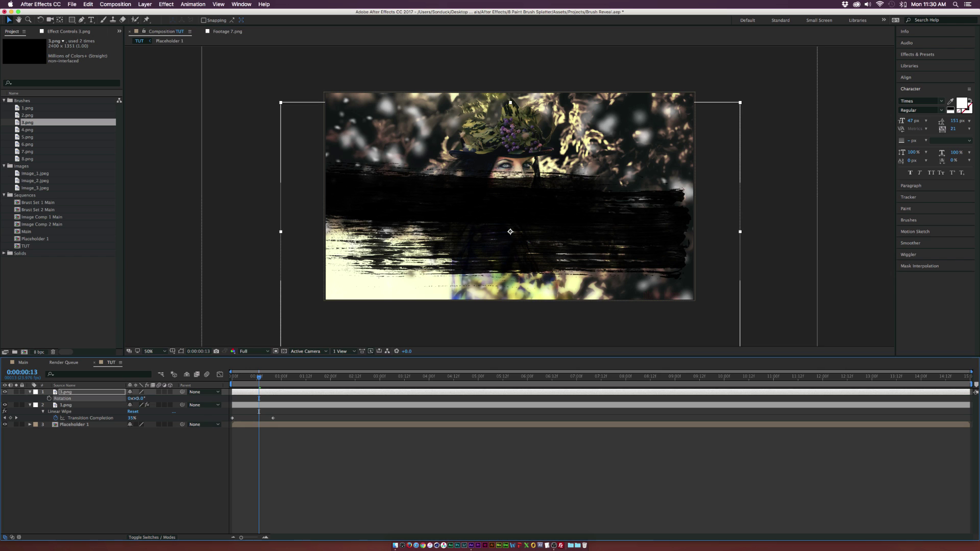
{"action": "left_click_drag", "start_coordinate": [136, 398], "coordinate": [125, 399]}
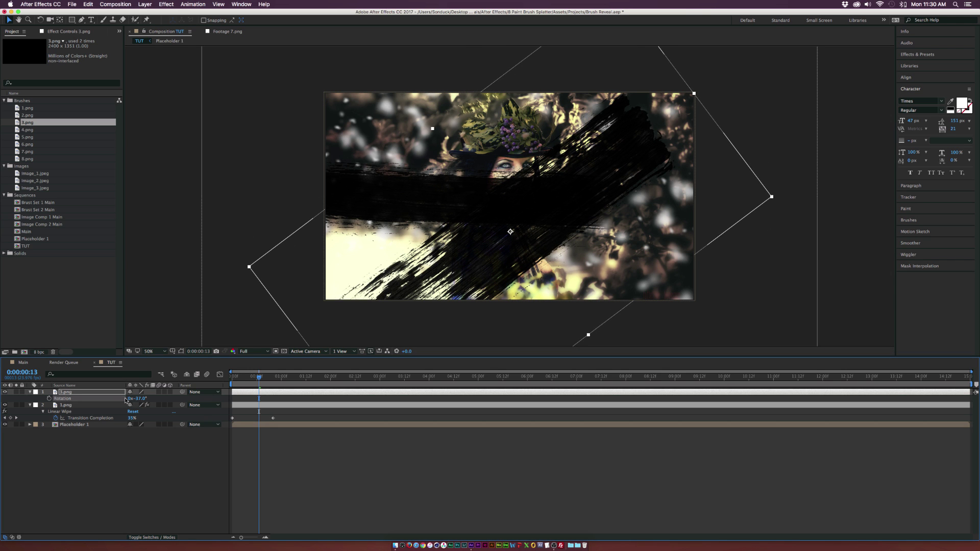
{"action": "mouse_move", "coordinate": [484, 261]}
{"action": "left_mouse_down"}
{"action": "mouse_move", "coordinate": [507, 223]}
{"action": "mouse_move", "coordinate": [462, 223]}
{"action": "mouse_move", "coordinate": [452, 209]}
{"action": "mouse_move", "coordinate": [500, 216]}
{"action": "left_mouse_up"}
{"action": "key", "text": "s"}
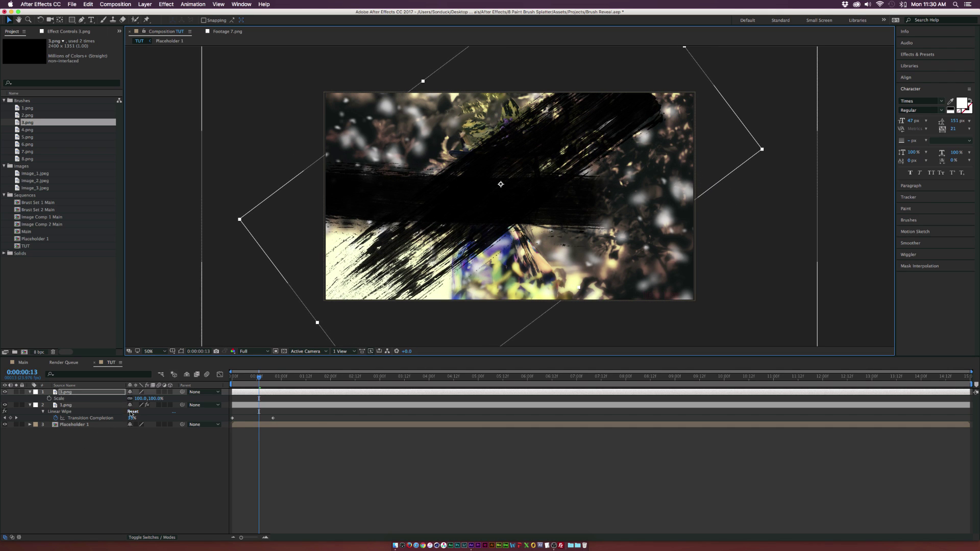
{"action": "left_click_drag", "start_coordinate": [140, 398], "coordinate": [150, 399]}
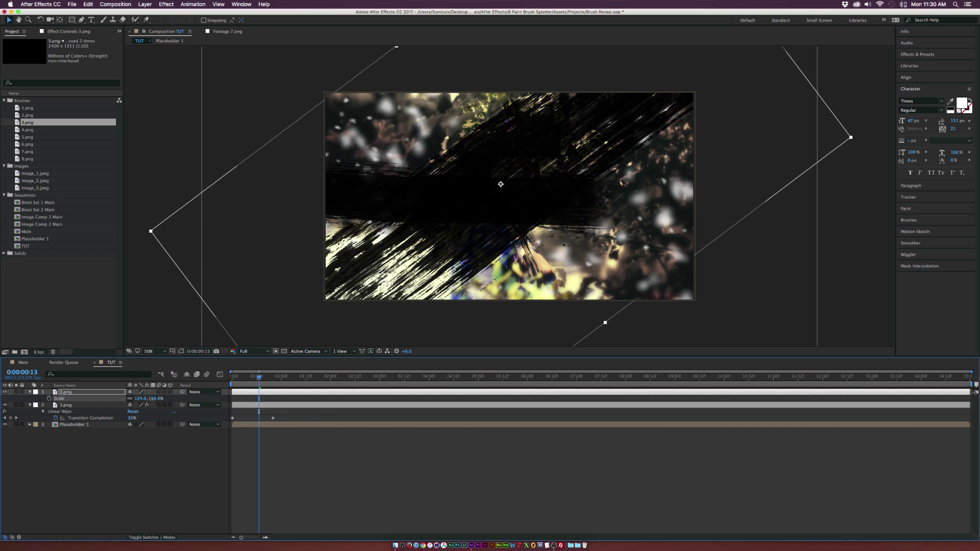
Step: Paste 1.png's animated Linear Wipe onto 3.png, offset 10 frames later, with feather 61
{"action": "left_click", "coordinate": [72, 404]}
{"action": "left_click", "coordinate": [72, 32]}
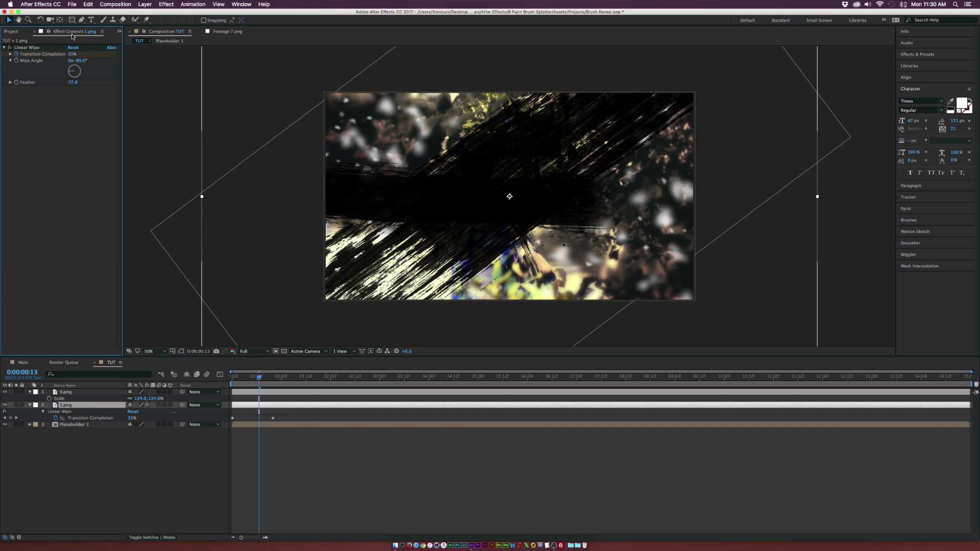
{"action": "left_click", "coordinate": [29, 47]}
{"action": "left_click_drag", "start_coordinate": [281, 419], "coordinate": [224, 422]}
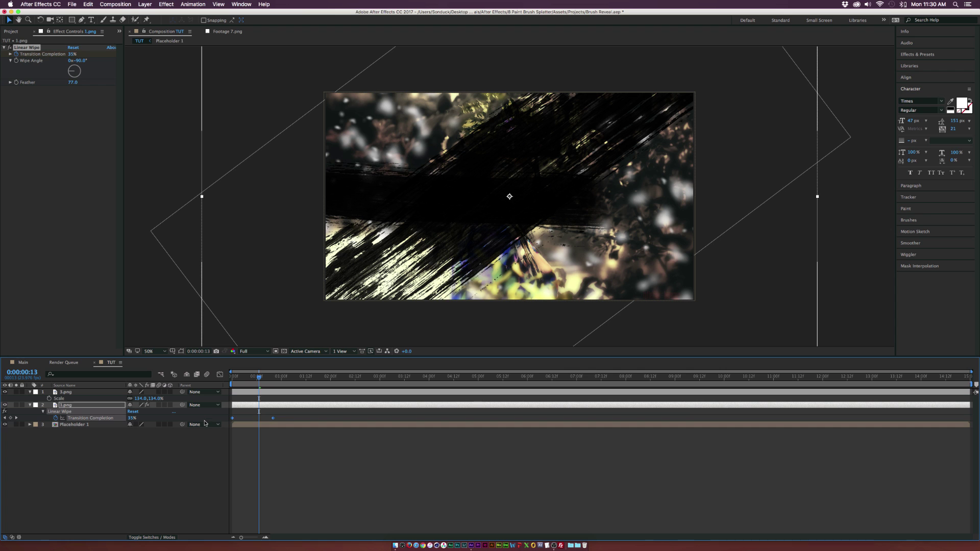
{"action": "left_click_drag", "start_coordinate": [263, 379], "coordinate": [266, 378]}
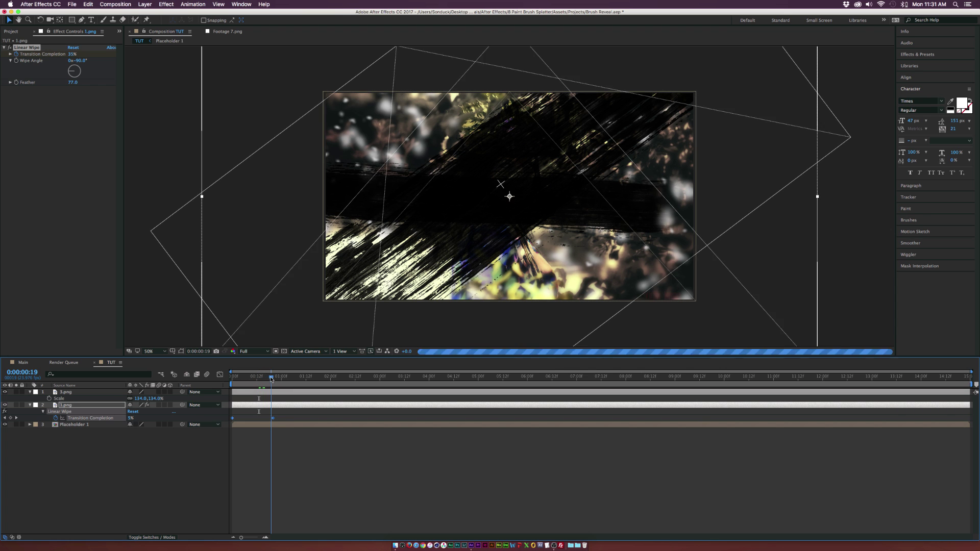
{"action": "left_click", "coordinate": [90, 393]}
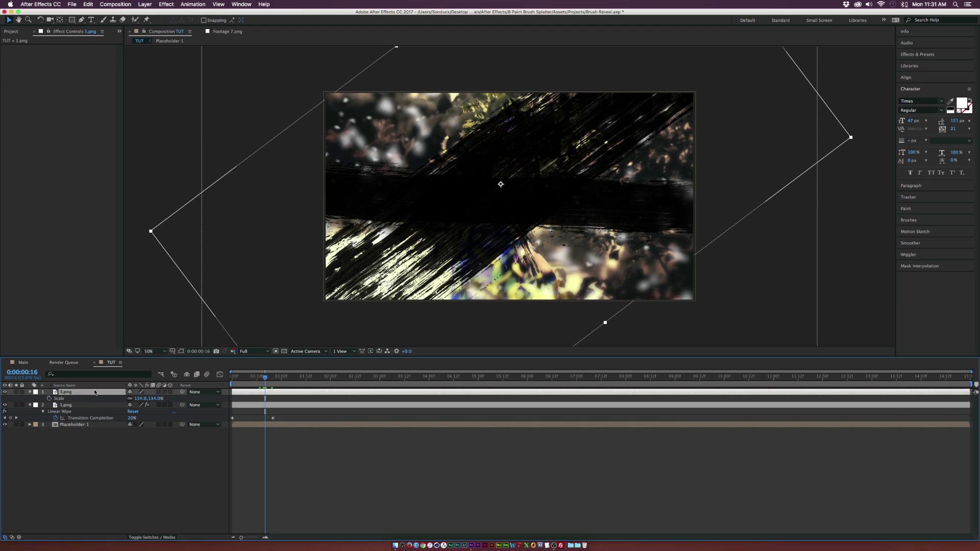
{"action": "key", "text": "super+v"}
{"action": "key", "text": "u"}
{"action": "key", "text": "shift+Page_Down"}
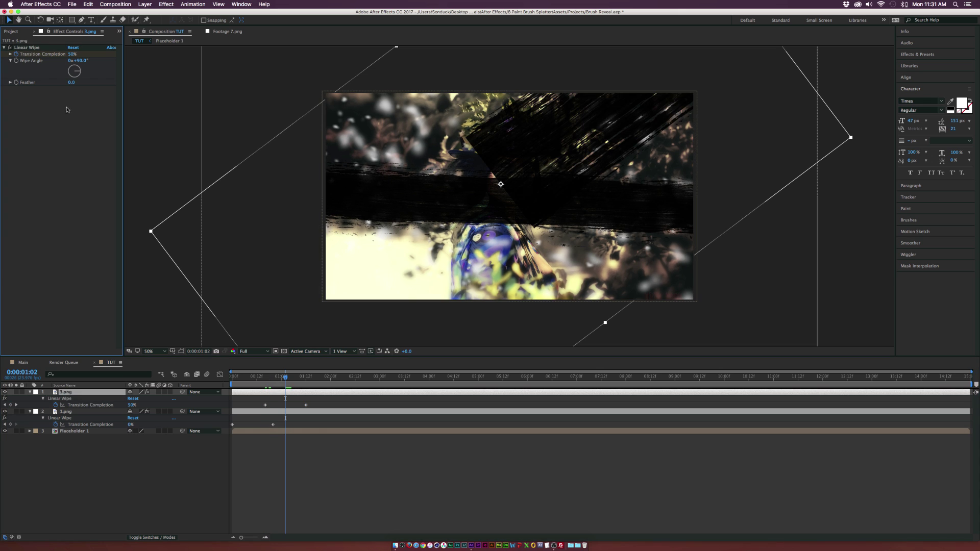
{"action": "left_click_drag", "start_coordinate": [72, 82], "coordinate": [97, 83]}
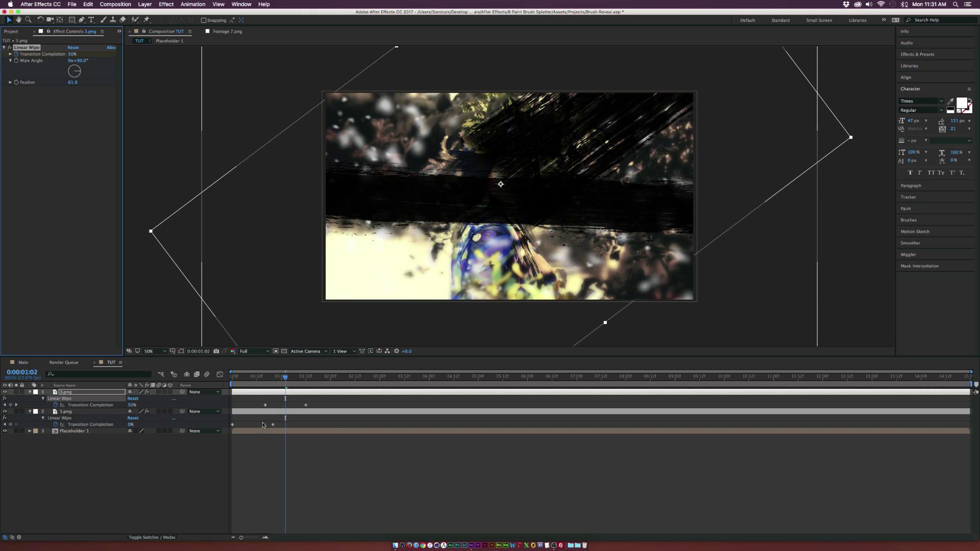
{"action": "left_click_drag", "start_coordinate": [286, 377], "coordinate": [258, 376]}
Step: Add 7.png as the top layer, move it higher in the frame and scale it to 120%
{"action": "key", "text": "space"}
{"action": "left_click", "coordinate": [11, 31]}
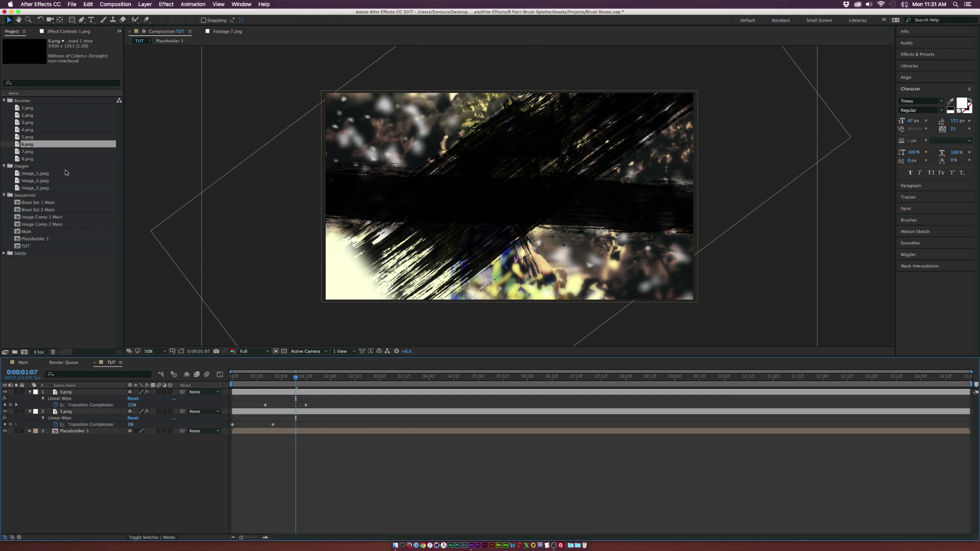
{"action": "left_click", "coordinate": [32, 155]}
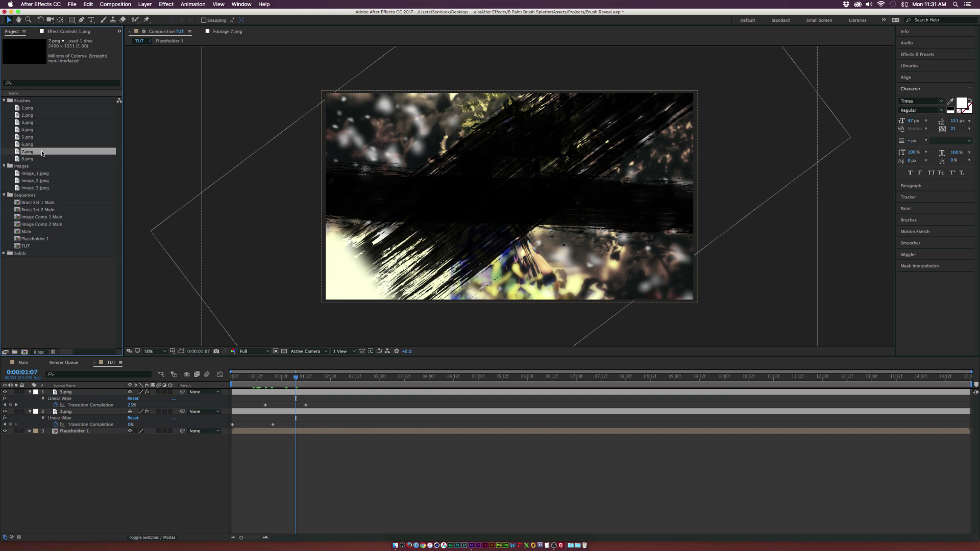
{"action": "left_click_drag", "start_coordinate": [41, 154], "coordinate": [85, 391]}
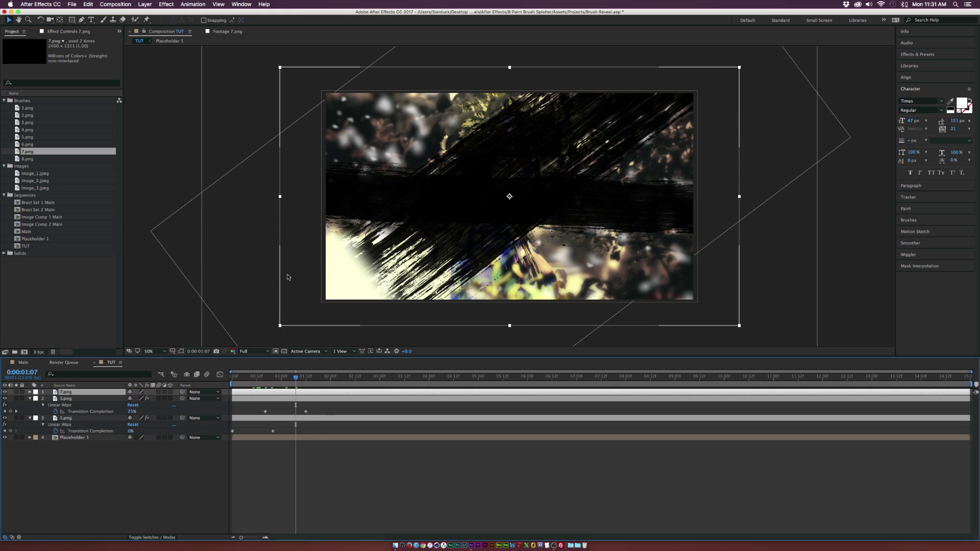
{"action": "left_click_drag", "start_coordinate": [437, 208], "coordinate": [445, 145]}
{"action": "type", "text": "s"}
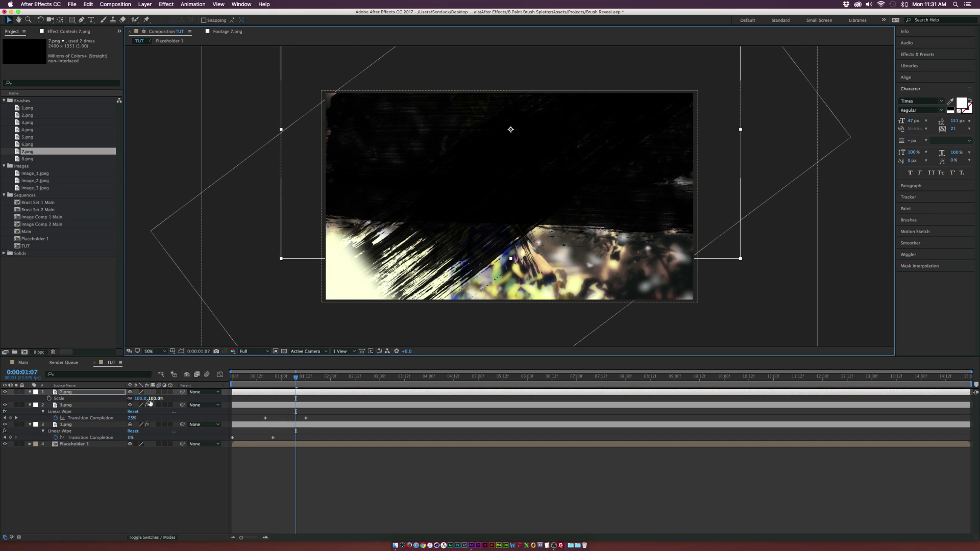
{"action": "type", "text": "120"}
{"action": "key", "text": "Return"}
Step: Copy 3.png's Linear Wipe onto 7.png and easy-ease 8.png's Transition Completion keyframes
{"action": "left_click", "coordinate": [65, 405]}
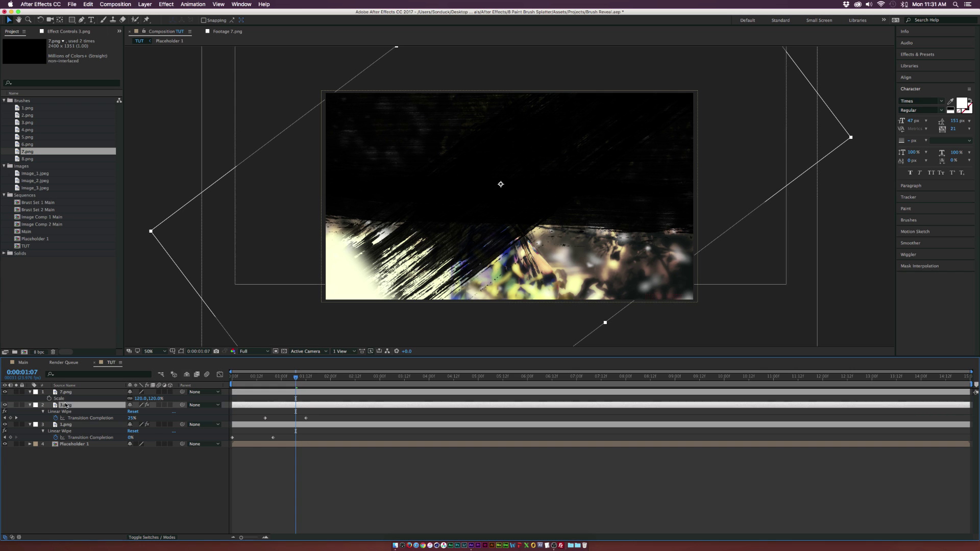
{"action": "left_click", "coordinate": [69, 32]}
{"action": "left_click", "coordinate": [31, 48]}
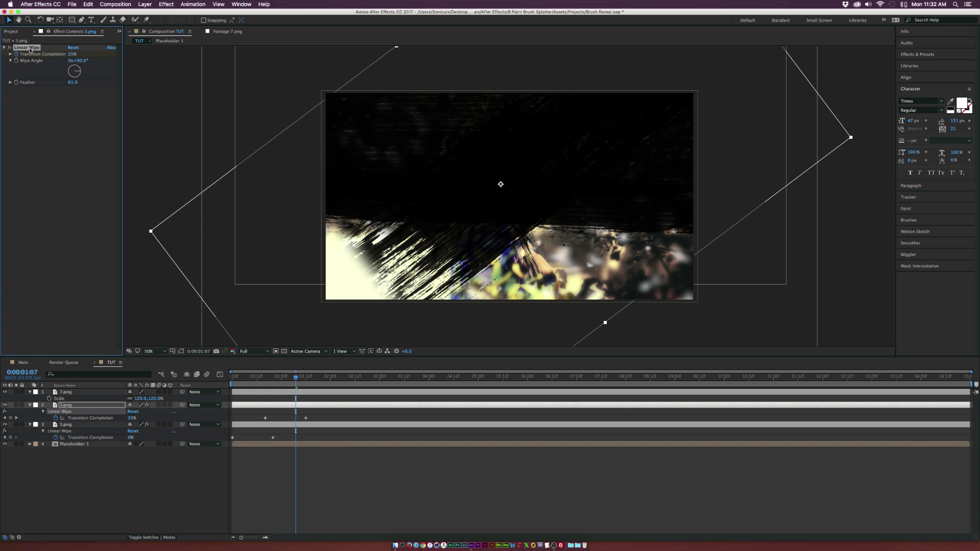
{"action": "key", "text": "super+c"}
{"action": "left_click", "coordinate": [289, 392]}
{"action": "key", "text": "super+v"}
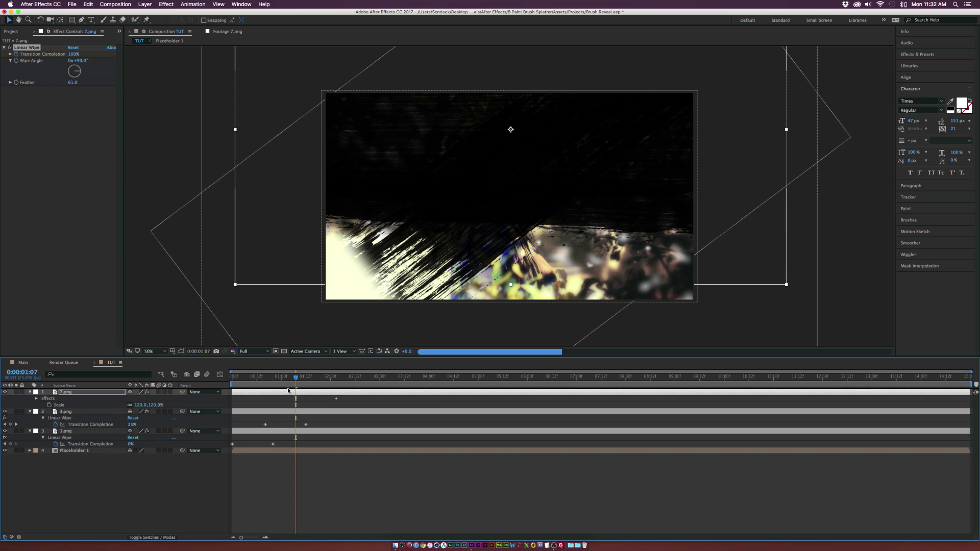
{"action": "key", "text": "u"}
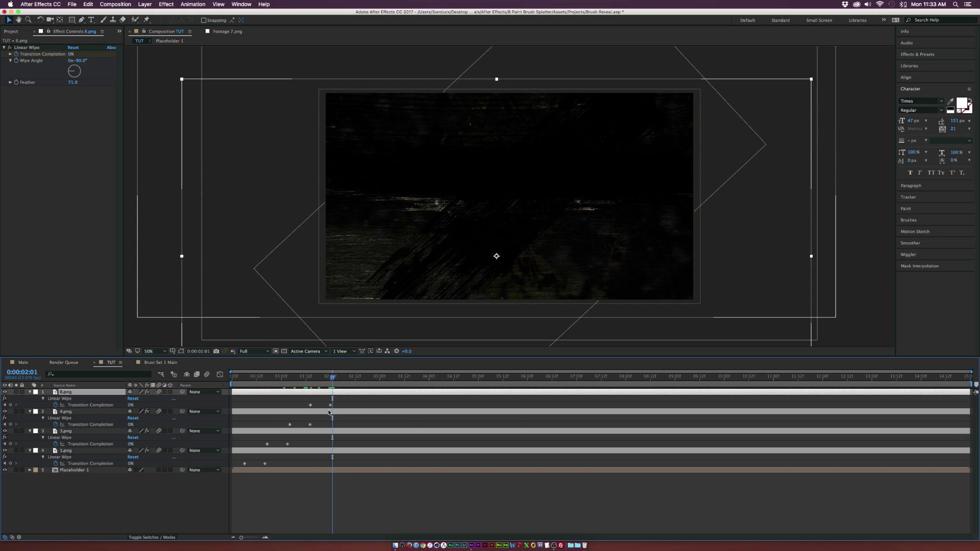
{"action": "left_click_drag", "start_coordinate": [332, 413], "coordinate": [271, 407]}
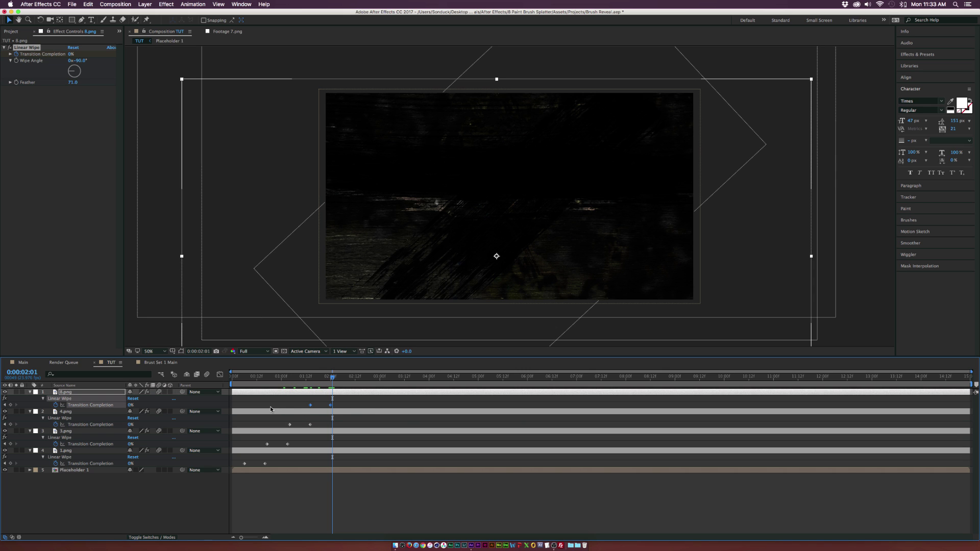
{"action": "key", "text": "F9"}
Step: Pre-compose layers 8.png, 4.png, 3.png and 1.png into a new comp named Paint Stroke 1
{"action": "left_click", "coordinate": [346, 403]}
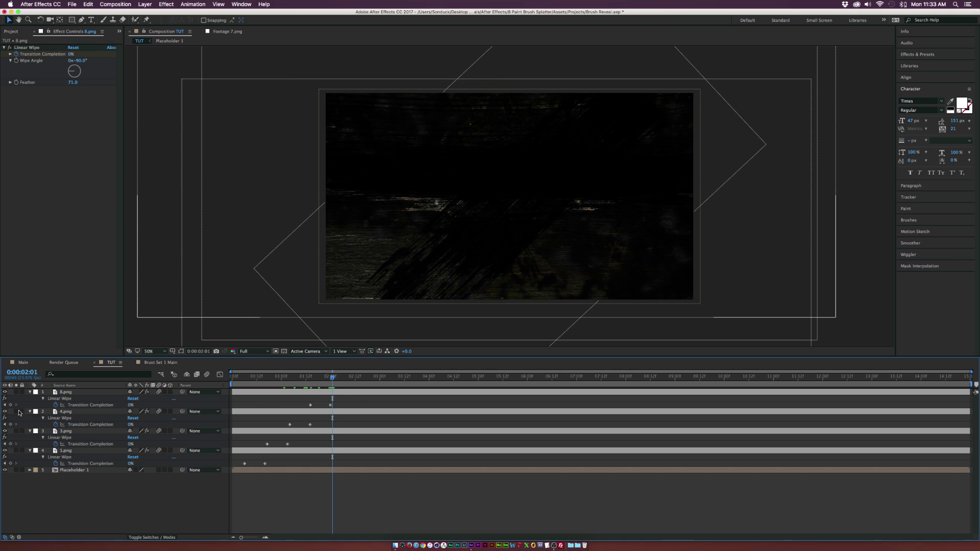
{"action": "left_click", "coordinate": [65, 392]}
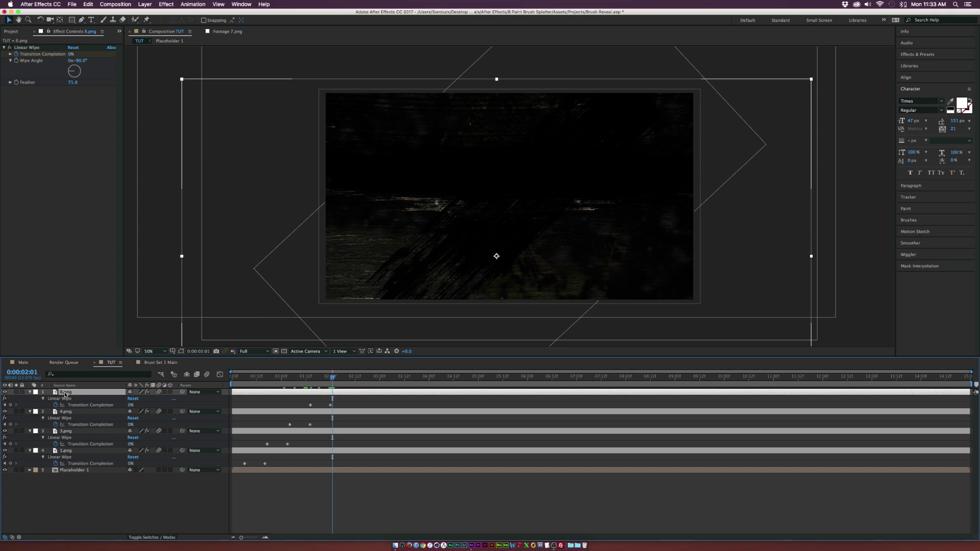
{"action": "left_click", "coordinate": [67, 451], "text": "shift"}
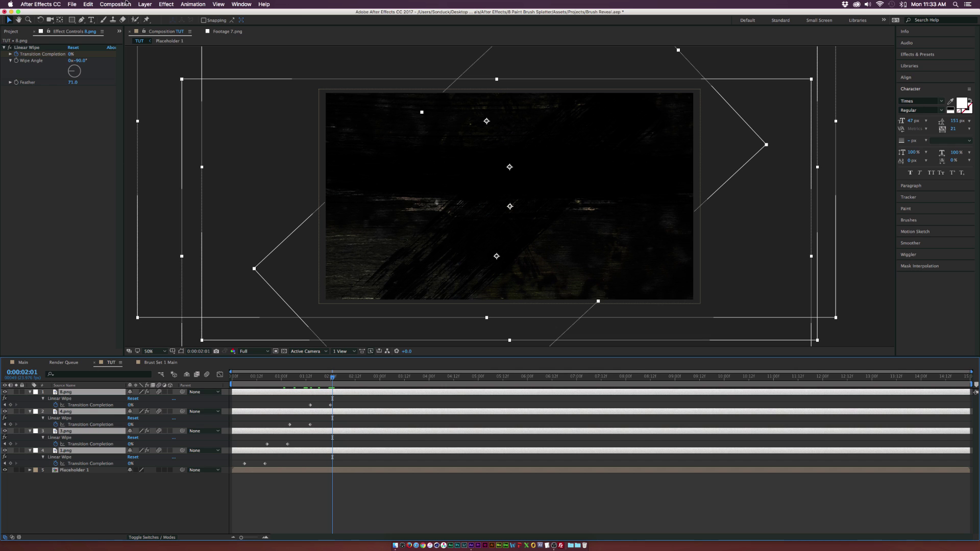
{"action": "left_click", "coordinate": [145, 4]}
{"action": "left_click", "coordinate": [157, 267]}
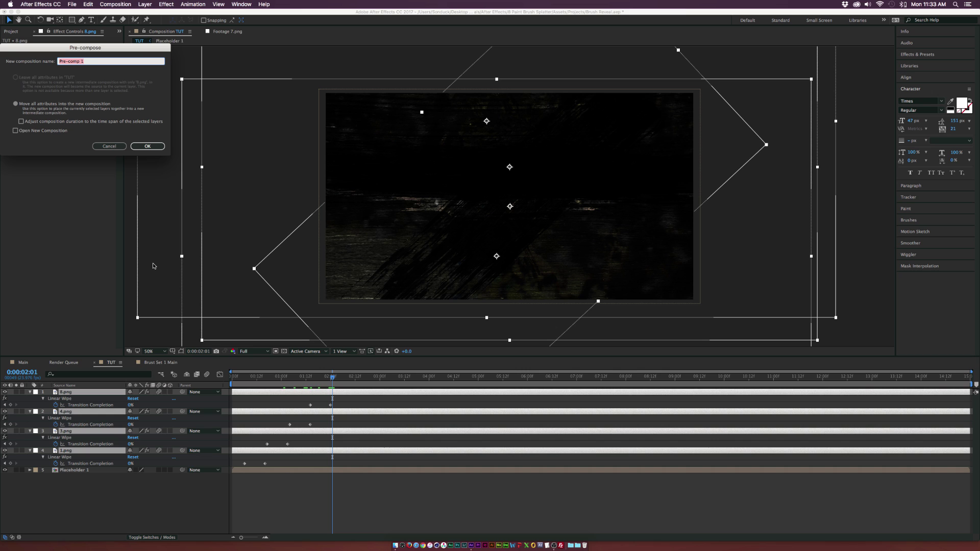
{"action": "type", "text": "Paint Strok"}
{"action": "left_click", "coordinate": [146, 146]}
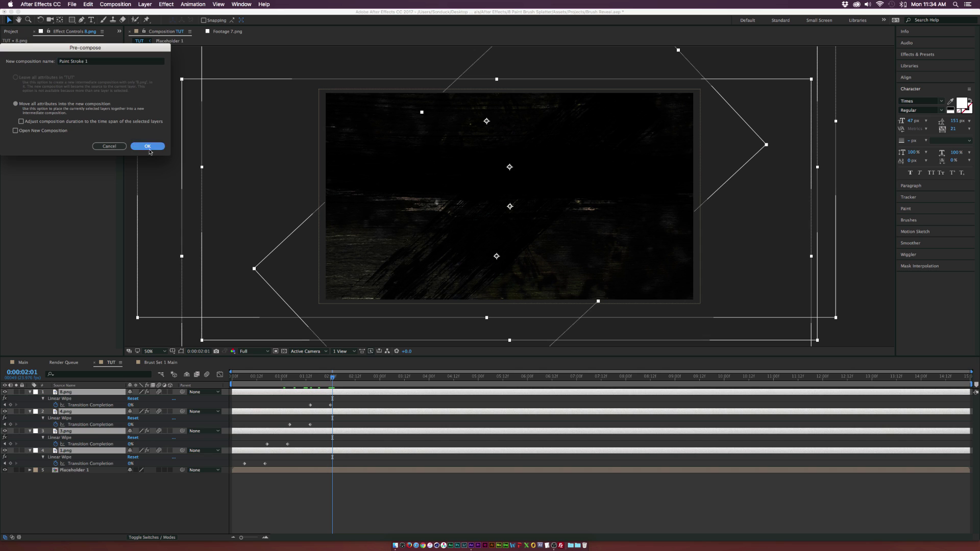
Step: Create a black solid named Matte and place it below Paint Stroke 1
{"action": "left_click", "coordinate": [143, 4]}
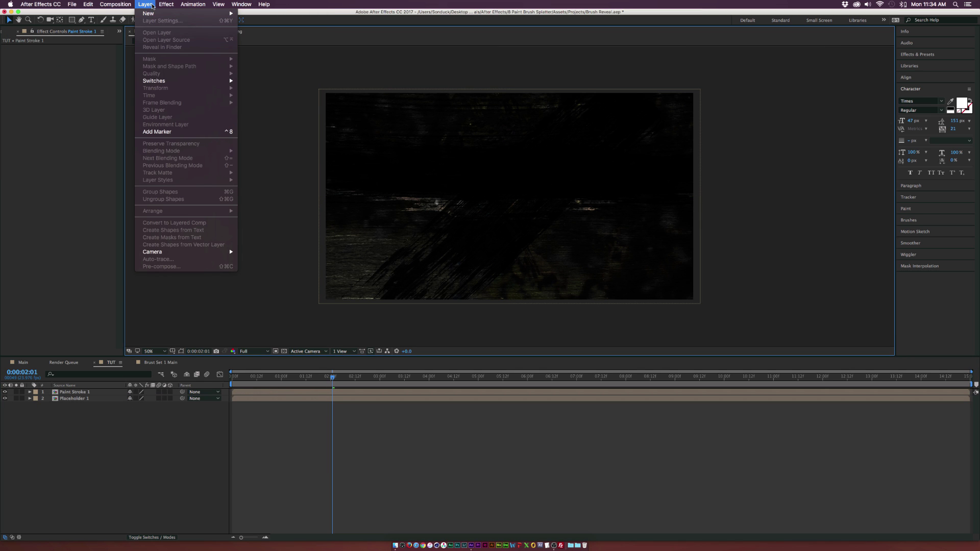
{"action": "mouse_move", "coordinate": [153, 13]}
{"action": "left_click", "coordinate": [256, 22]}
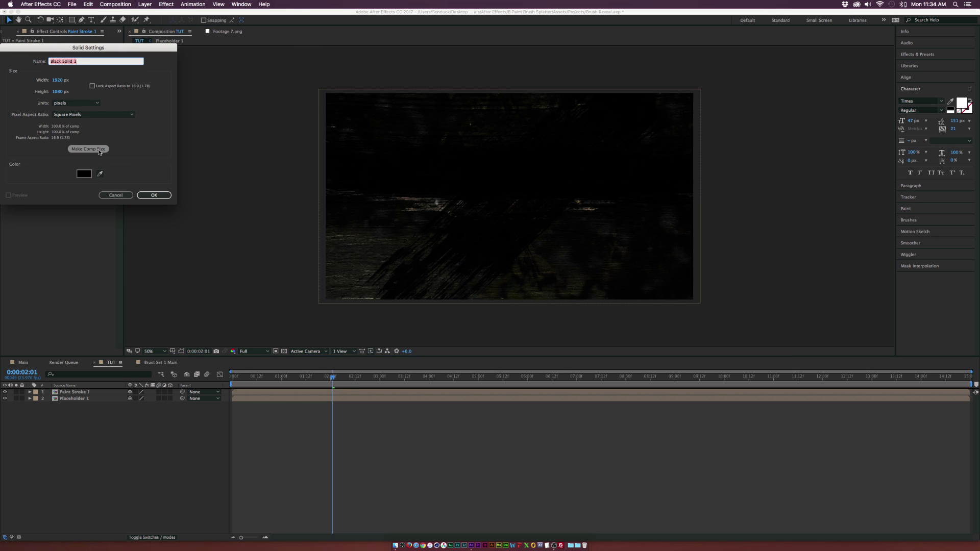
{"action": "type", "text": "Matte"}
{"action": "key", "text": "Return"}
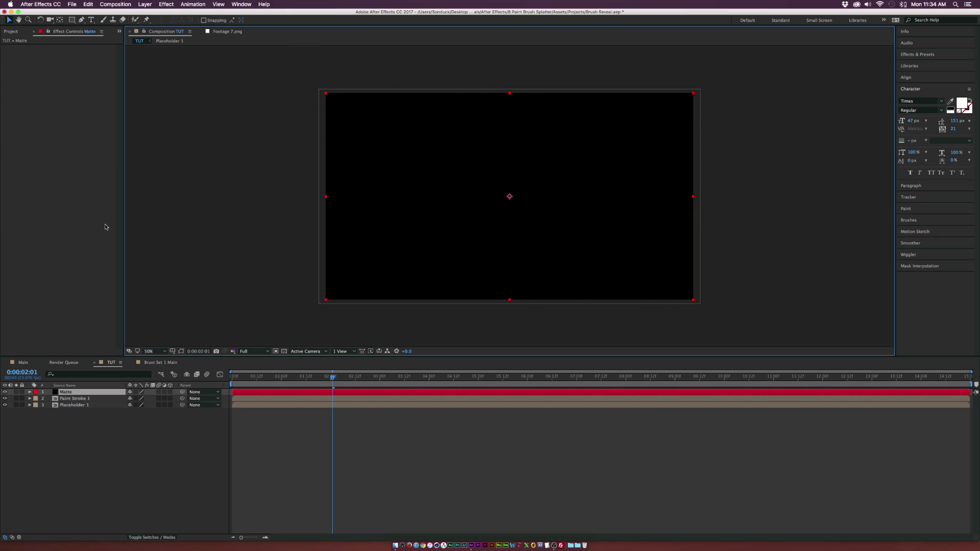
{"action": "left_click_drag", "start_coordinate": [73, 394], "coordinate": [75, 407]}
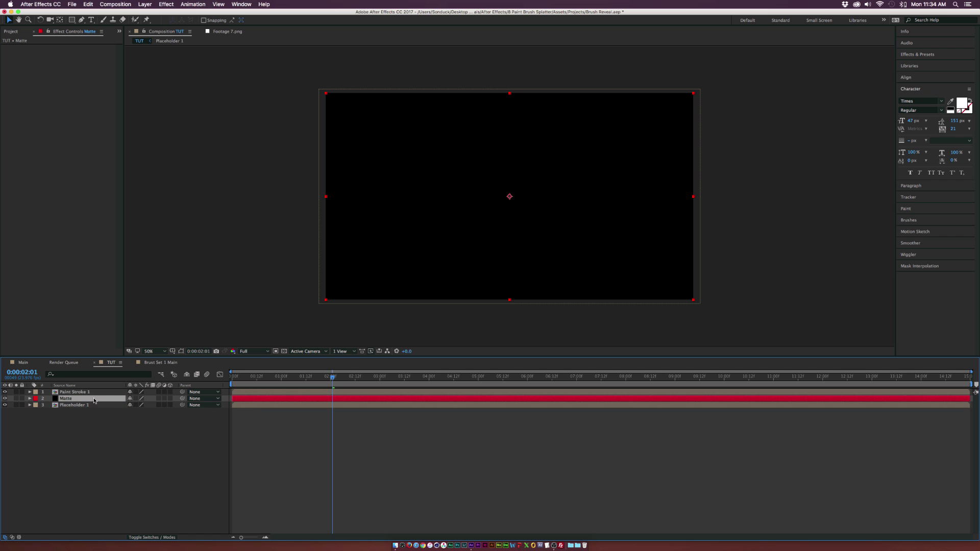
Step: Set Matte's track matte to Alpha Inverted Matte using Paint Stroke 1
{"action": "left_click", "coordinate": [159, 538]}
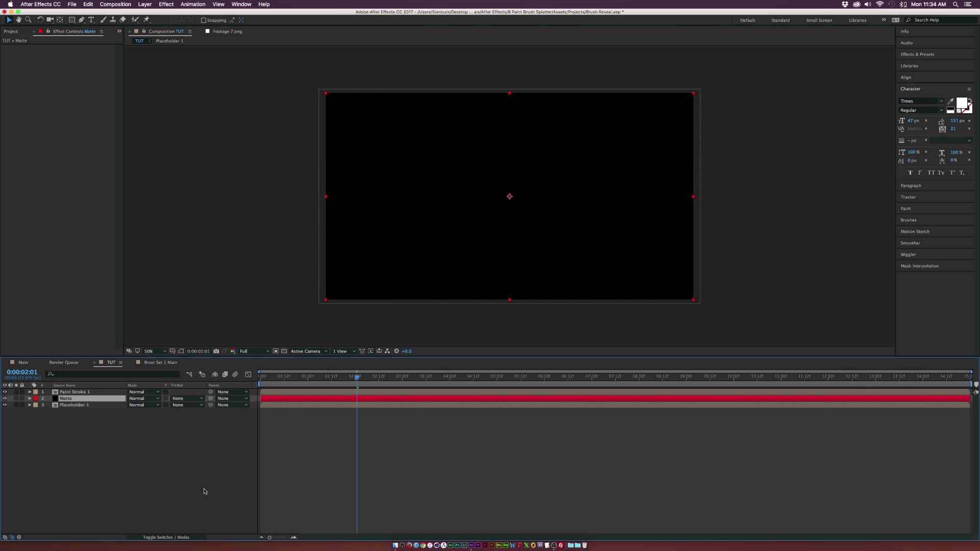
{"action": "left_click", "coordinate": [204, 490]}
{"action": "left_click", "coordinate": [187, 398]}
{"action": "left_click", "coordinate": [186, 397]}
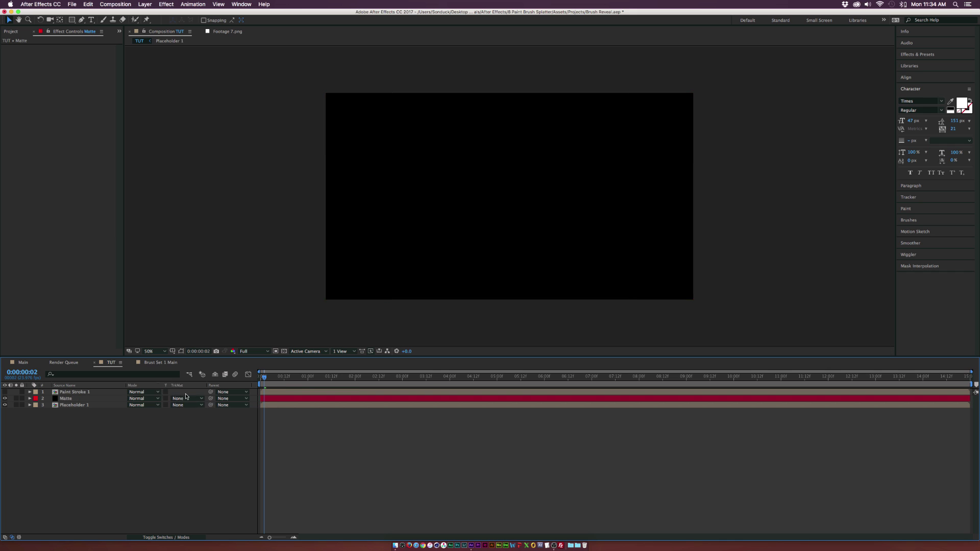
{"action": "left_click", "coordinate": [186, 398]}
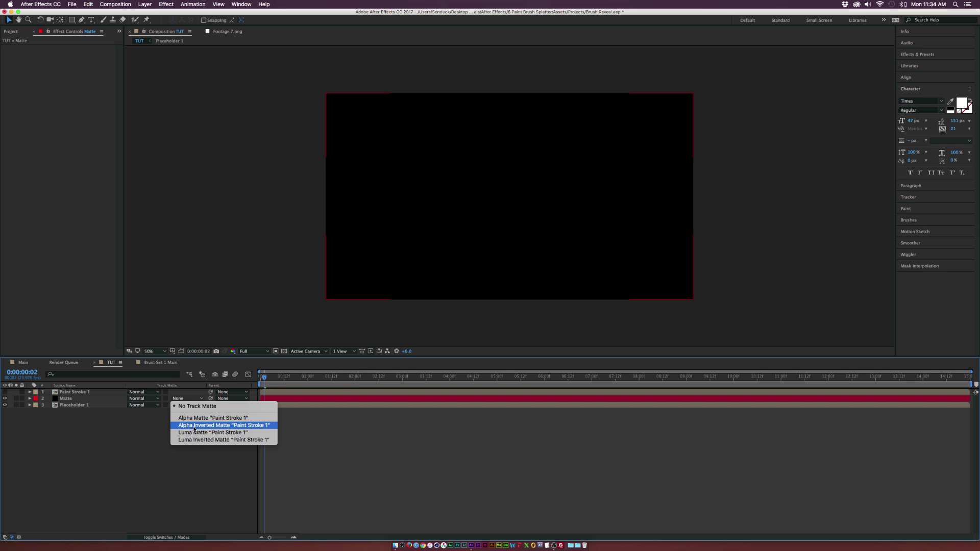
{"action": "left_click", "coordinate": [233, 425]}
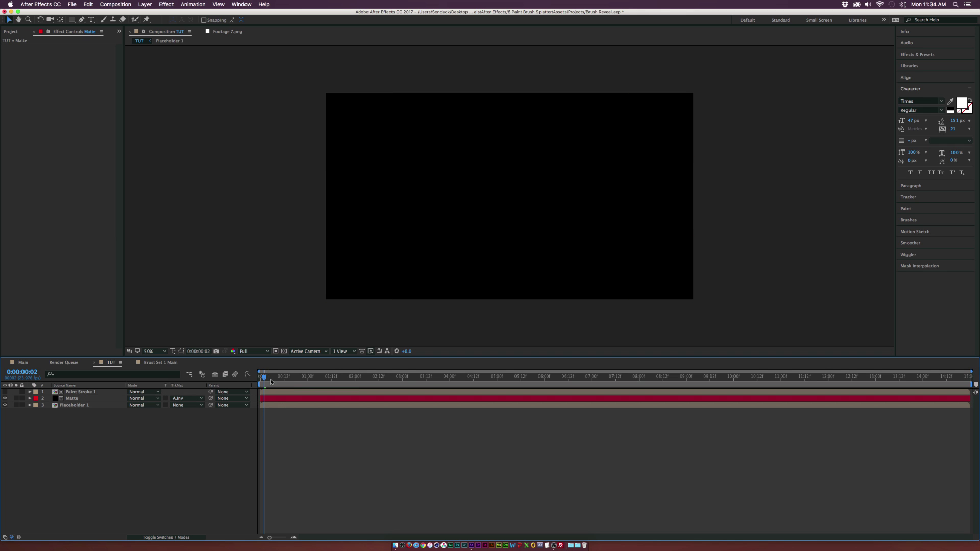
Step: Add a 100% Opacity keyframe to the Matte layer partway through the brush reveal
{"action": "mouse_move", "coordinate": [269, 379]}
{"action": "left_mouse_down"}
{"action": "mouse_move", "coordinate": [369, 375]}
{"action": "mouse_move", "coordinate": [357, 377]}
{"action": "left_mouse_up"}
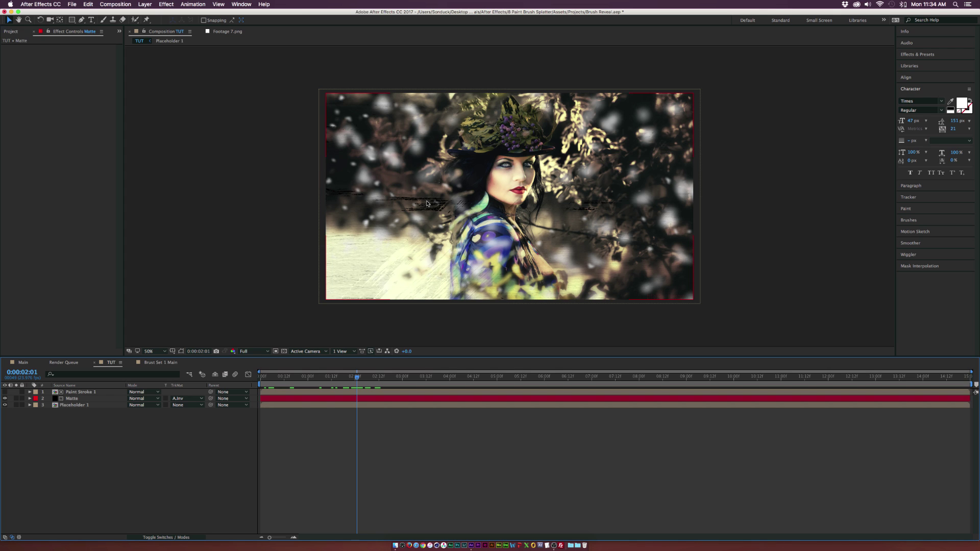
{"action": "left_click", "coordinate": [271, 305]}
{"action": "left_click", "coordinate": [373, 249]}
{"action": "left_click", "coordinate": [82, 400]}
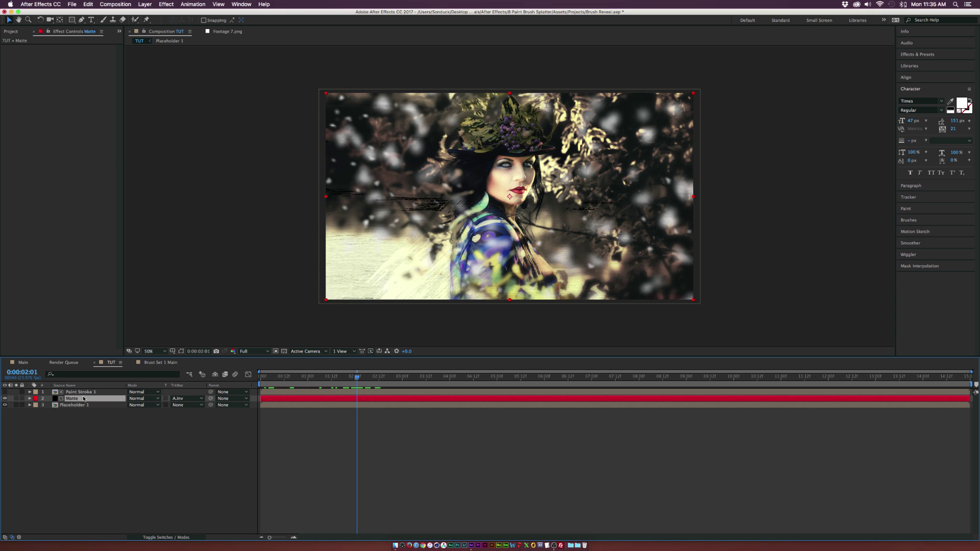
{"action": "key", "text": "t"}
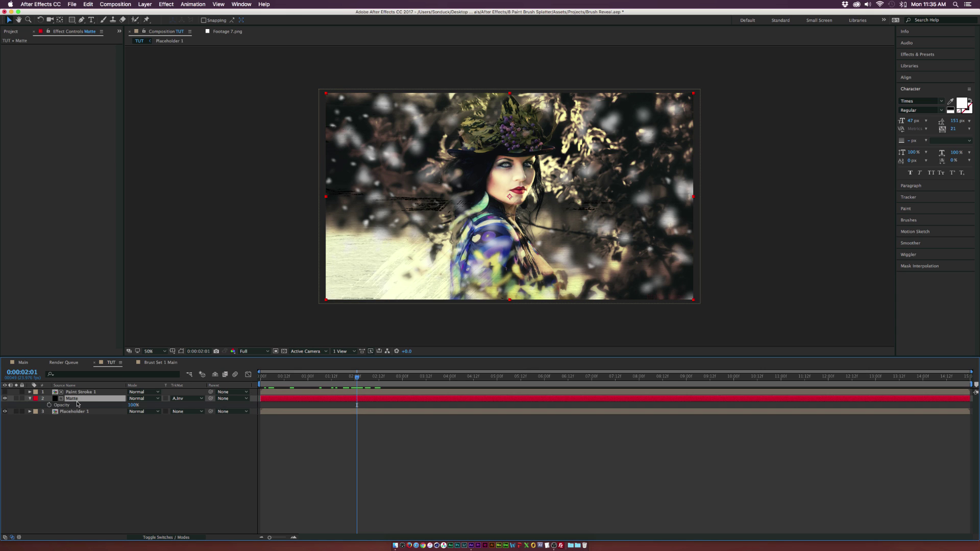
{"action": "left_click", "coordinate": [49, 405]}
Step: Drop Matte's Opacity to 0% around 0:00:02:17 and easy-ease both Opacity keyframes
{"action": "left_click_drag", "start_coordinate": [366, 378], "coordinate": [392, 377]}
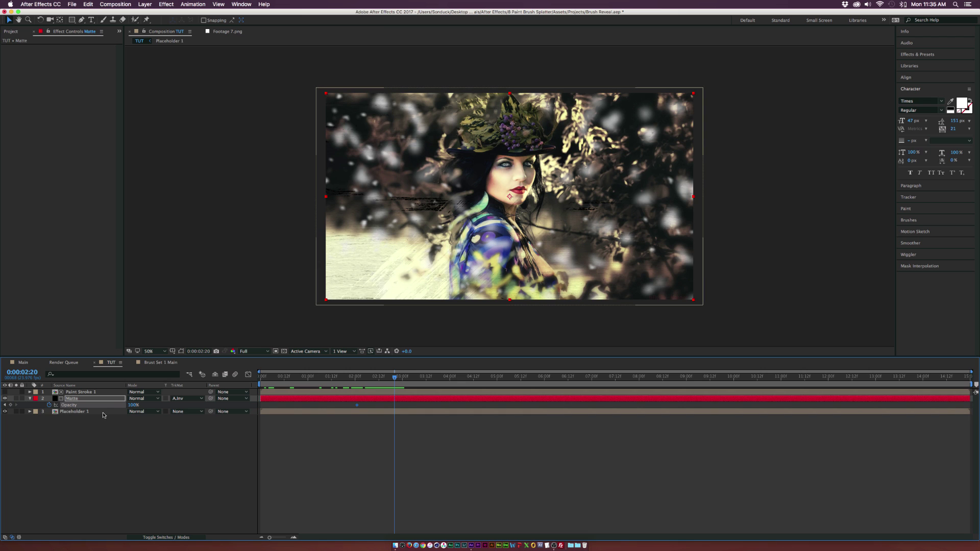
{"action": "left_click", "coordinate": [133, 404]}
{"action": "type", "text": "1"}
{"action": "key", "text": "Return"}
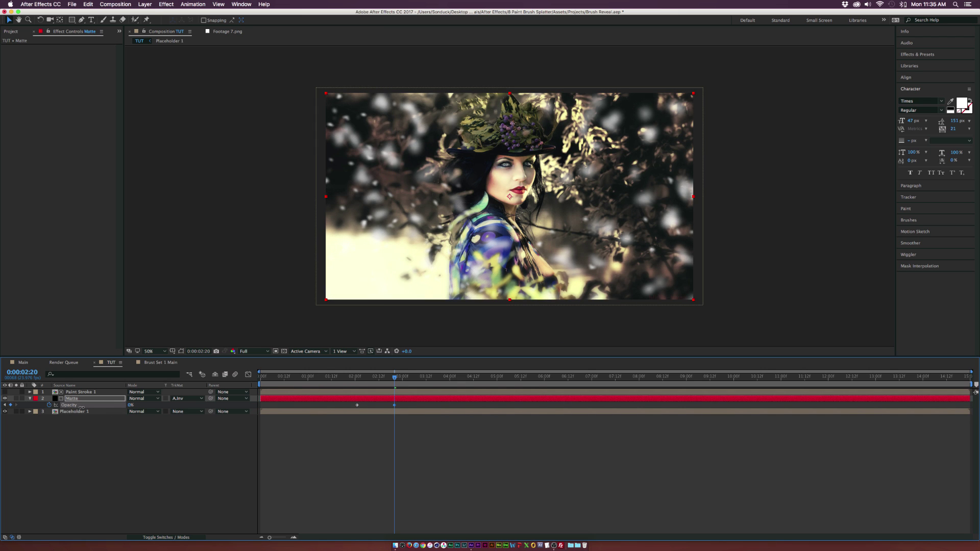
{"action": "left_click_drag", "start_coordinate": [320, 409], "coordinate": [428, 410]}
{"action": "key", "text": "F9"}
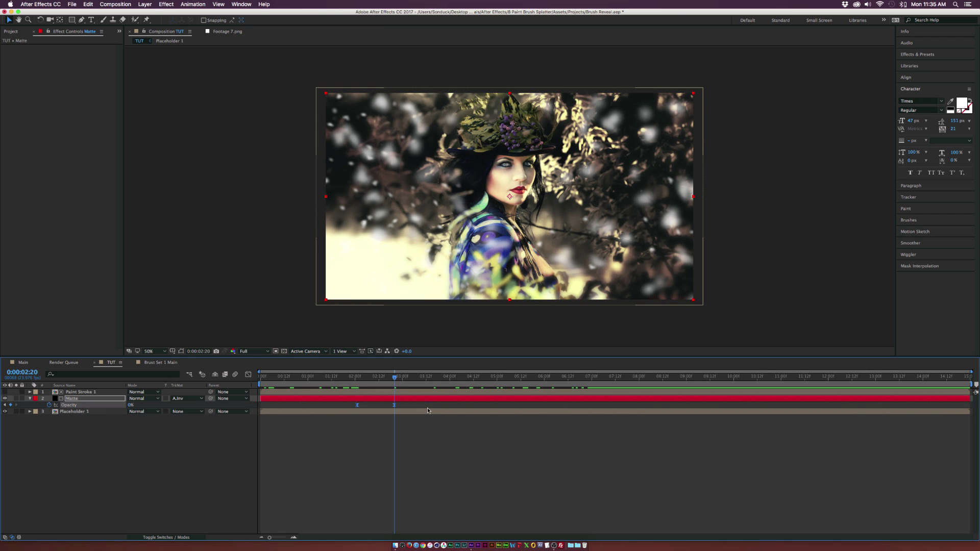
{"action": "mouse_move", "coordinate": [383, 378]}
{"action": "left_mouse_down"}
{"action": "mouse_move", "coordinate": [358, 378]}
{"action": "mouse_move", "coordinate": [396, 379]}
{"action": "left_mouse_up"}
Step: Fit the viewer, then give 1.png a purple Fill and 3.png a green Fill
{"action": "left_click", "coordinate": [149, 351]}
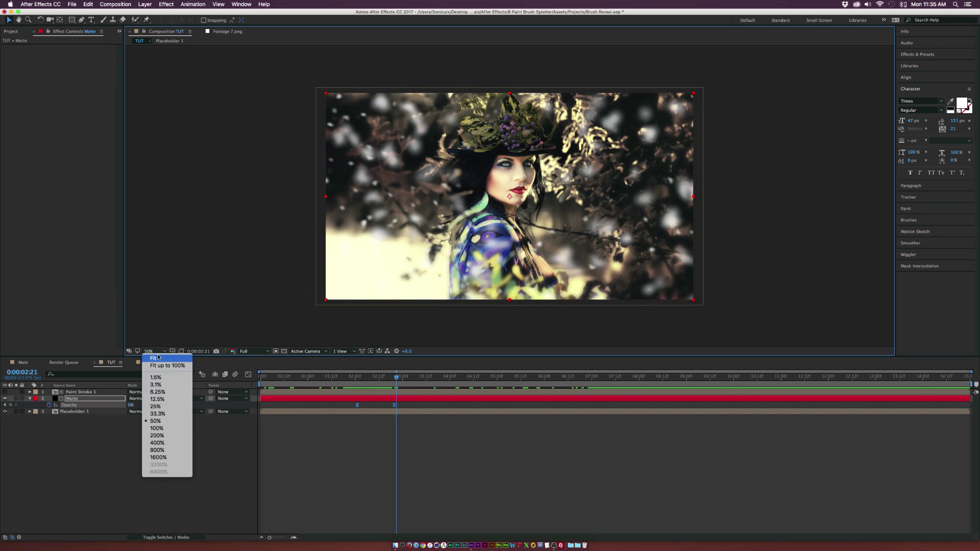
{"action": "left_click", "coordinate": [189, 360]}
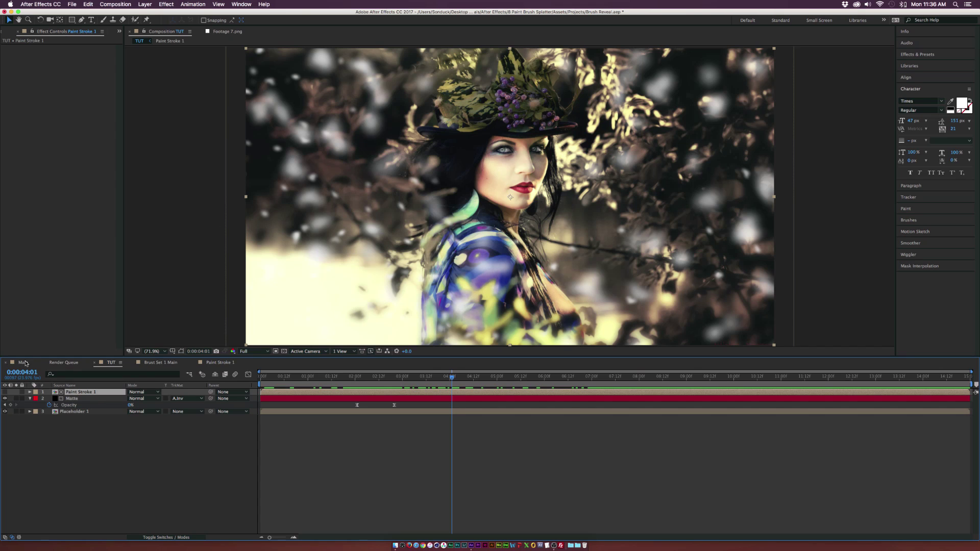
{"action": "left_click", "coordinate": [29, 363]}
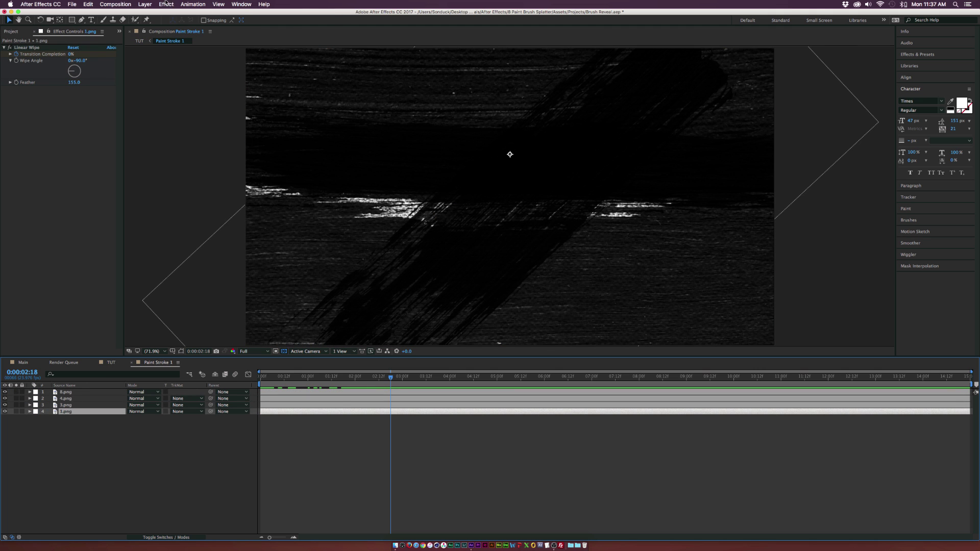
{"action": "left_click", "coordinate": [167, 4]}
{"action": "mouse_move", "coordinate": [183, 97]}
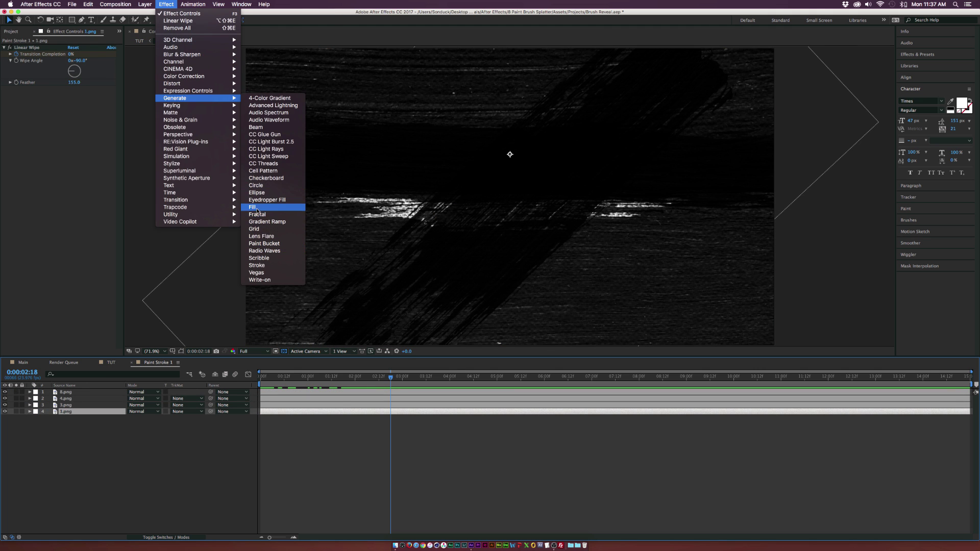
{"action": "left_click", "coordinate": [252, 207]}
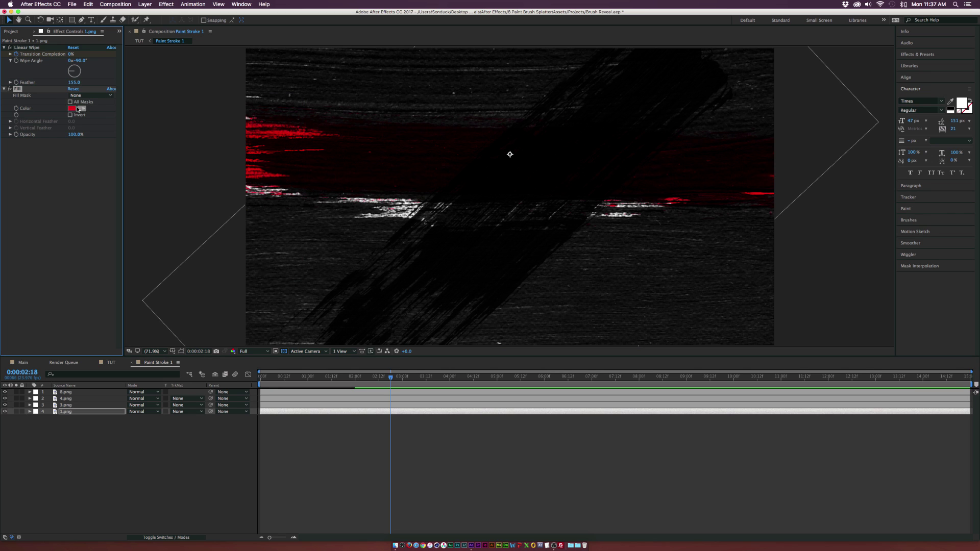
{"action": "left_click", "coordinate": [72, 108]}
{"action": "left_click", "coordinate": [113, 85]}
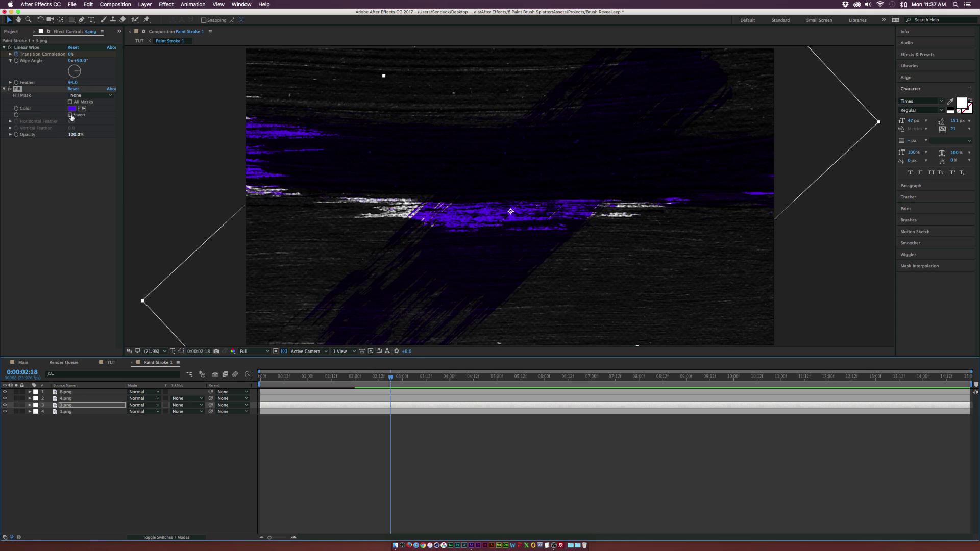
{"action": "left_click", "coordinate": [71, 108]}
{"action": "left_click_drag", "start_coordinate": [115, 92], "coordinate": [115, 122]}
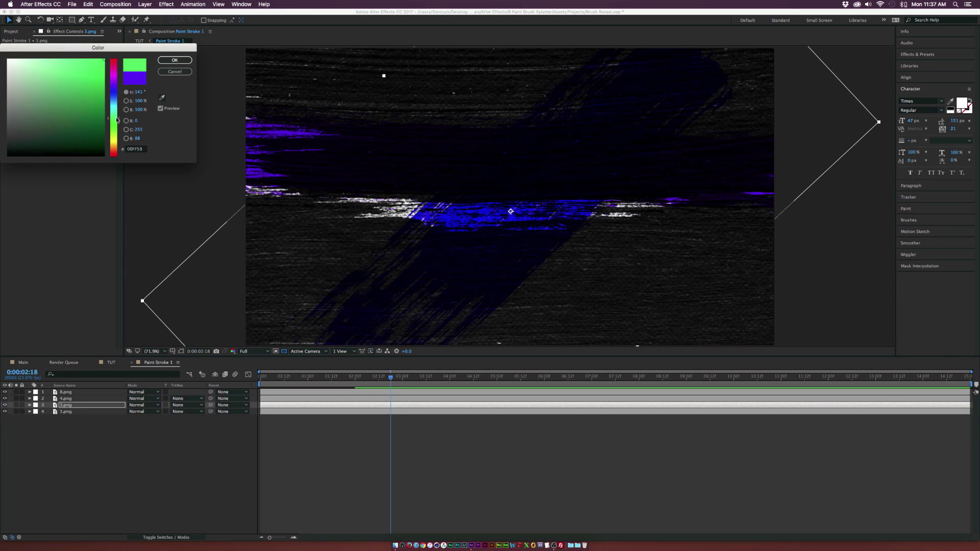
{"action": "left_click", "coordinate": [175, 60]}
Step: Paste the Fill onto 4.png in orange and onto 8.png in light blue
{"action": "left_click", "coordinate": [64, 397]}
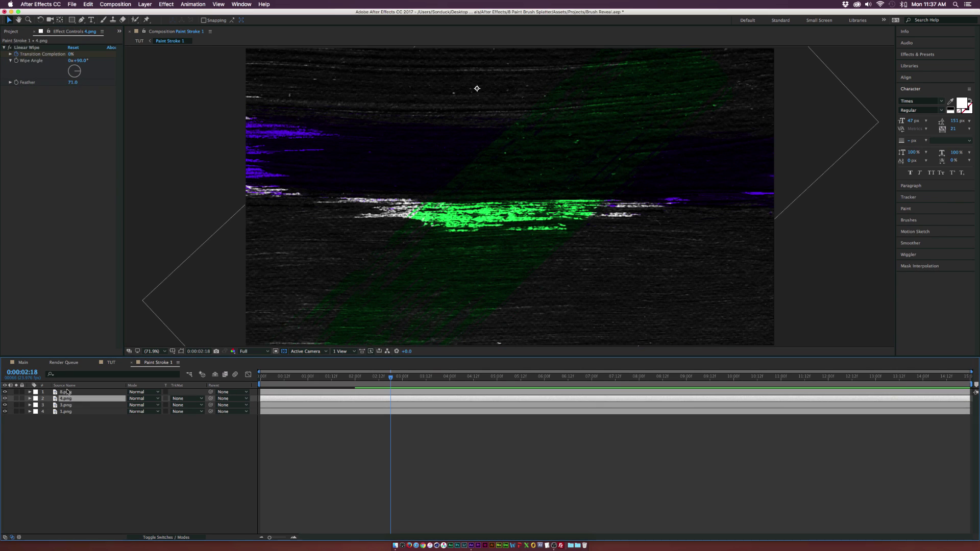
{"action": "key", "text": "super+v"}
{"action": "left_click", "coordinate": [72, 107]}
{"action": "left_click_drag", "start_coordinate": [110, 93], "coordinate": [110, 147]}
{"action": "left_click", "coordinate": [175, 60]}
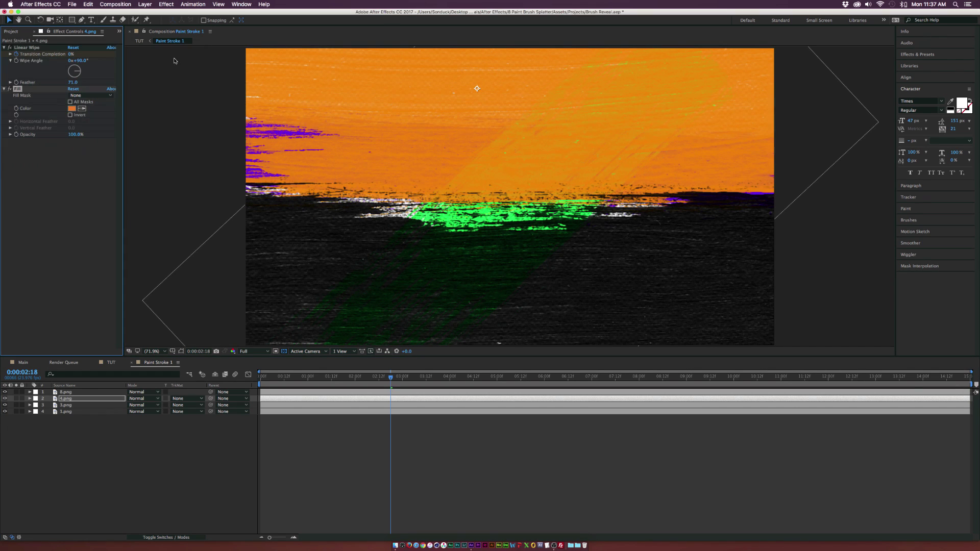
{"action": "left_click", "coordinate": [75, 392]}
{"action": "key", "text": "super+v"}
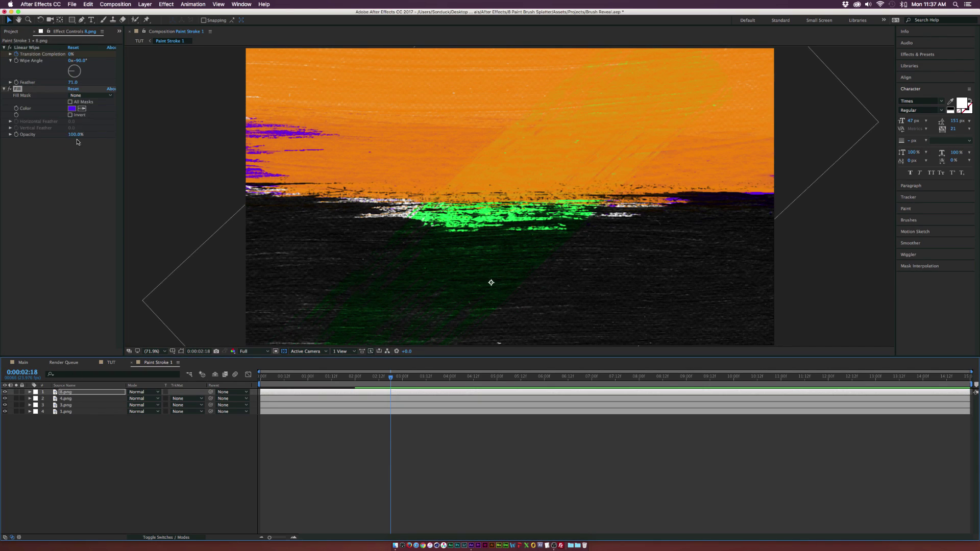
{"action": "left_click", "coordinate": [72, 107]}
{"action": "left_click_drag", "start_coordinate": [114, 130], "coordinate": [116, 90]}
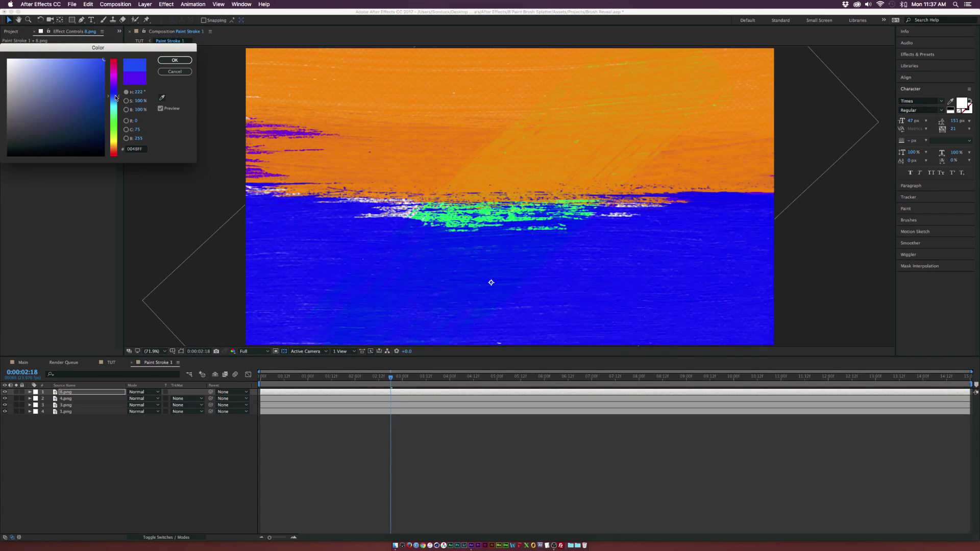
{"action": "left_click", "coordinate": [175, 60]}
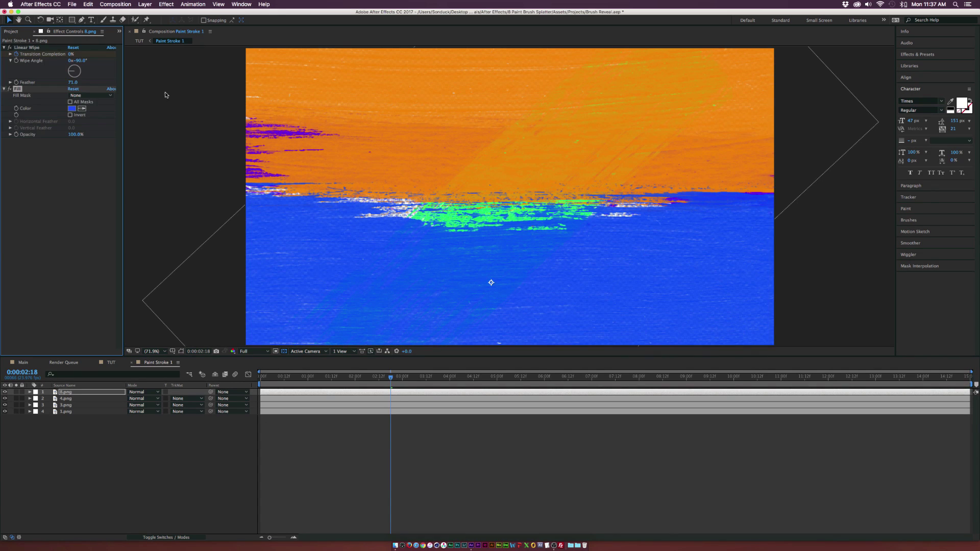
{"action": "left_click", "coordinate": [112, 364]}
Step: Add Paint Stroke 1 as the top TUT layer, starting around 0:00:04:22
{"action": "left_click", "coordinate": [338, 377]}
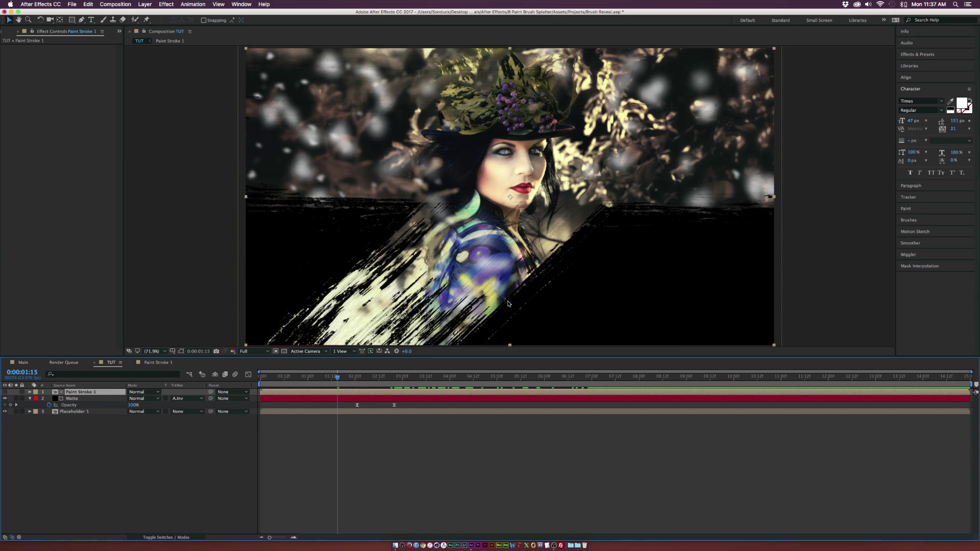
{"action": "left_click", "coordinate": [72, 404]}
{"action": "left_click", "coordinate": [75, 399]}
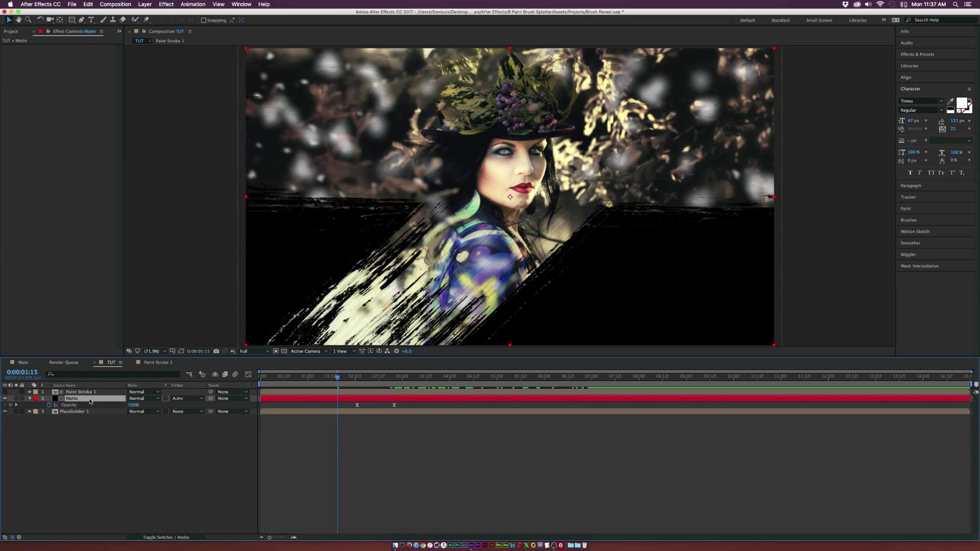
{"action": "left_click_drag", "start_coordinate": [404, 378], "coordinate": [494, 384]}
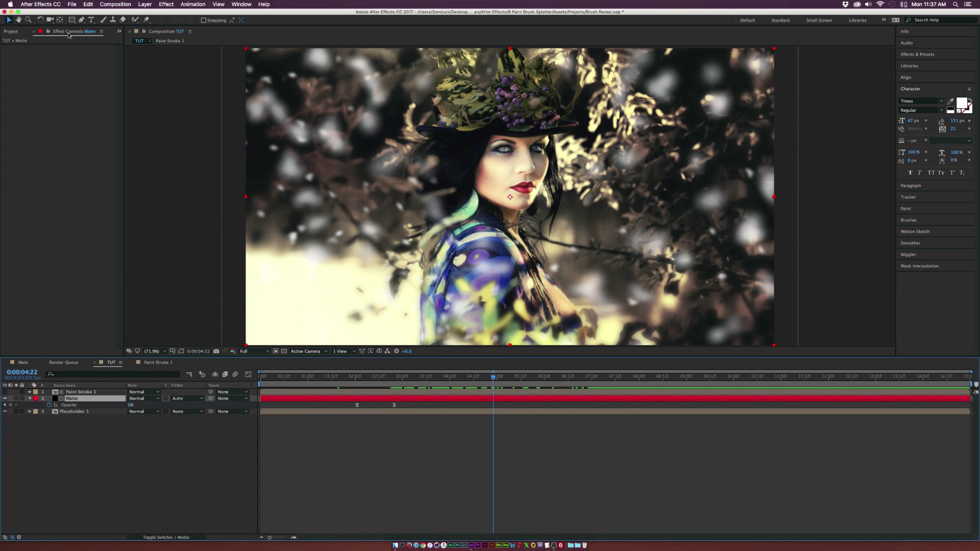
{"action": "left_click", "coordinate": [12, 31]}
{"action": "left_click", "coordinate": [24, 239]}
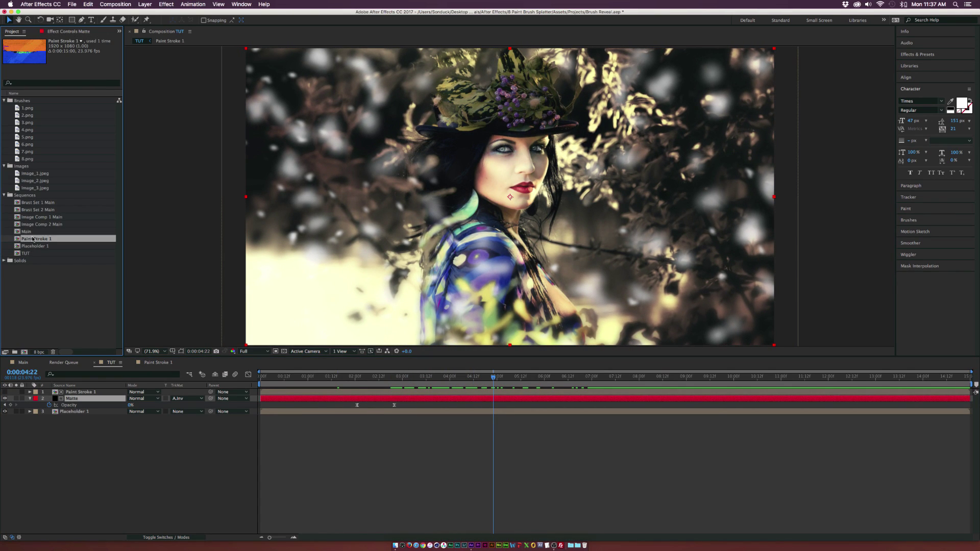
{"action": "left_click_drag", "start_coordinate": [32, 239], "coordinate": [80, 394]}
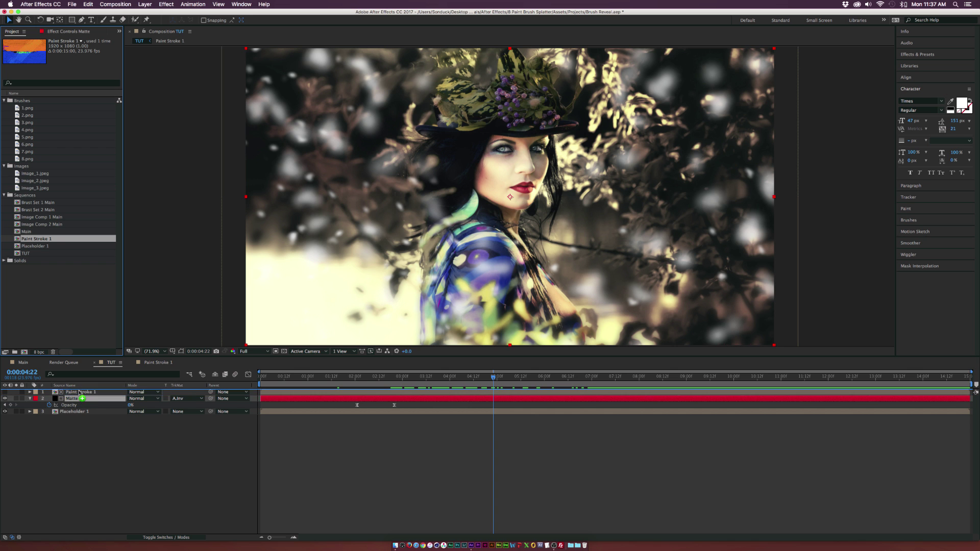
{"action": "left_click_drag", "start_coordinate": [276, 391], "coordinate": [497, 392]}
Step: Set the top Paint Stroke 1 layer's blend mode to Overlay, after trying Soft Light
{"action": "left_click_drag", "start_coordinate": [551, 375], "coordinate": [606, 376]}
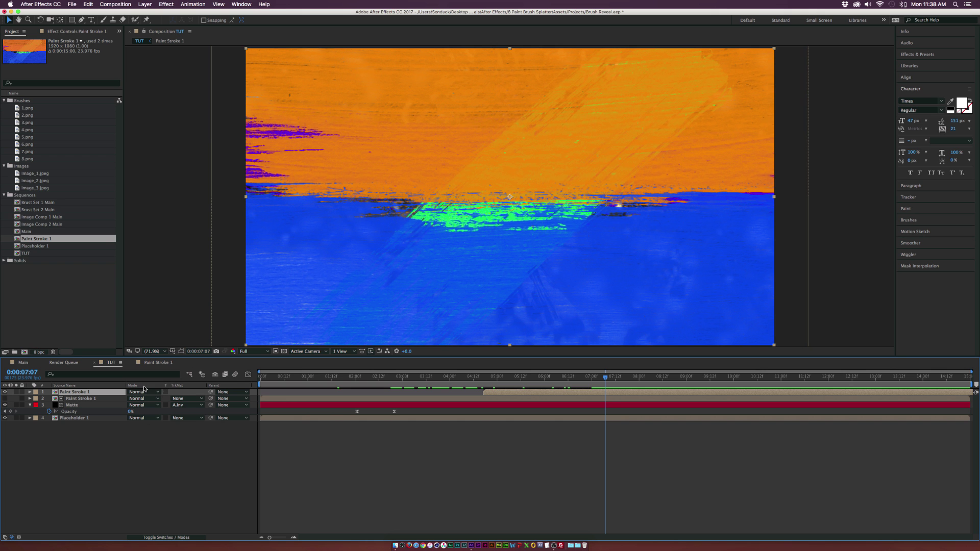
{"action": "left_click", "coordinate": [144, 391]}
{"action": "left_click", "coordinate": [143, 370]}
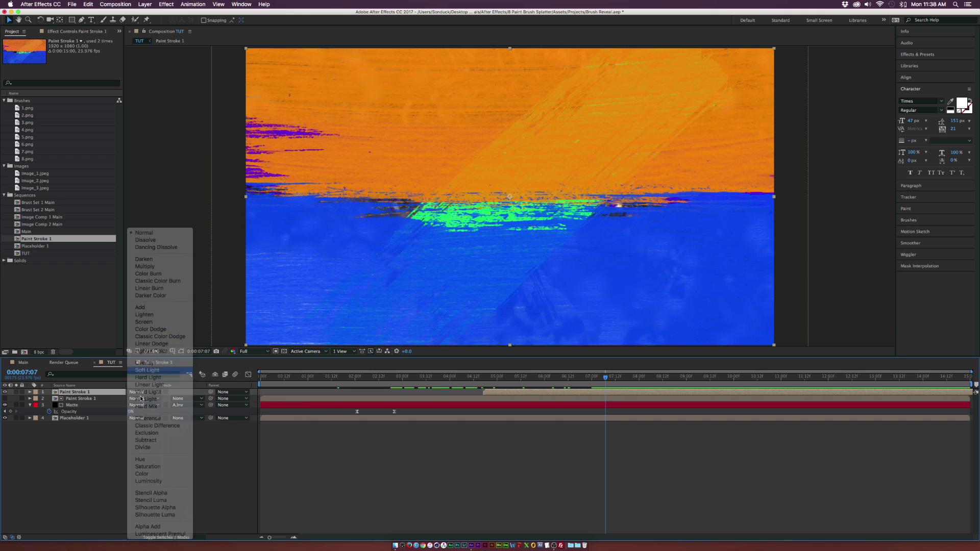
{"action": "left_click", "coordinate": [143, 392]}
{"action": "left_click", "coordinate": [141, 364]}
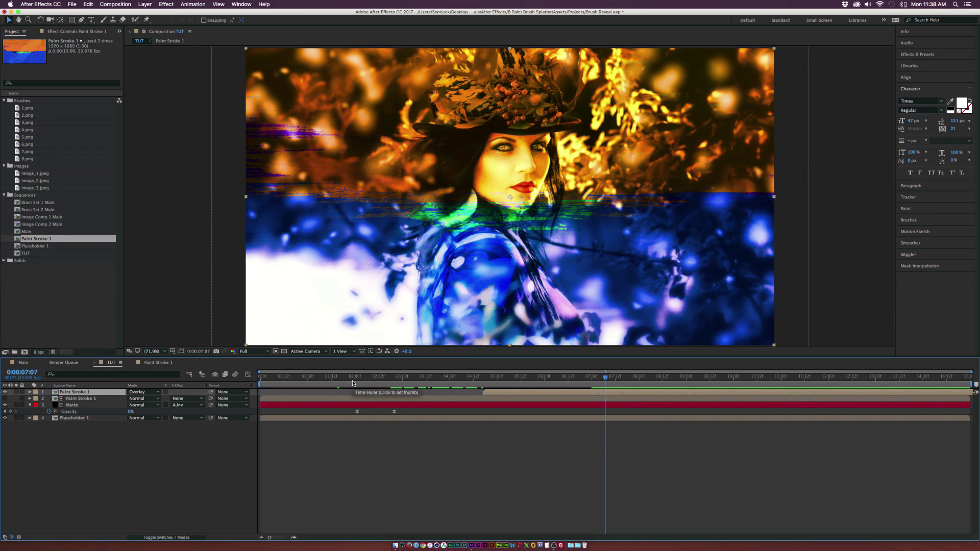
Step: Add Image_3.jpeg to the timeline and scale it to 27%
{"action": "left_click_drag", "start_coordinate": [45, 188], "coordinate": [106, 392]}
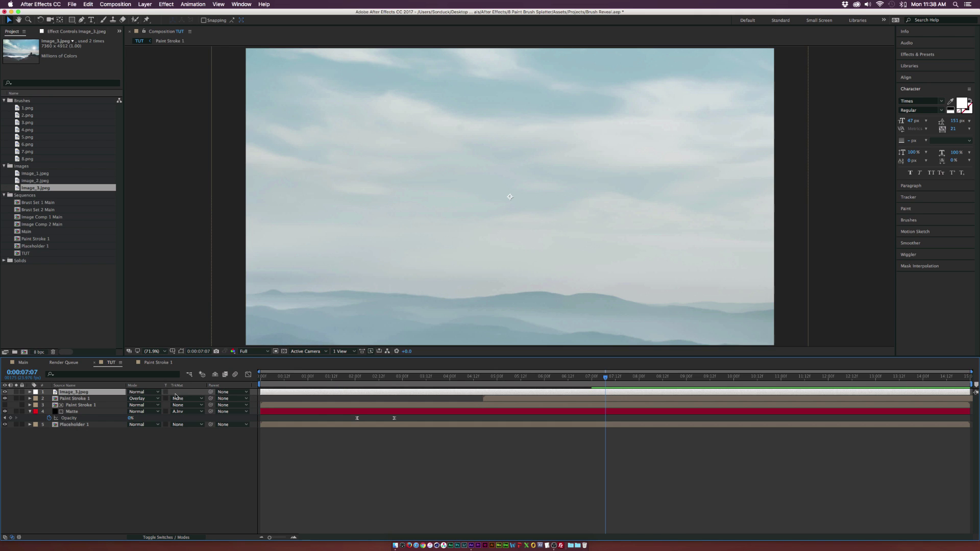
{"action": "key", "text": "s"}
{"action": "left_click_drag", "start_coordinate": [146, 399], "coordinate": [54, 390]}
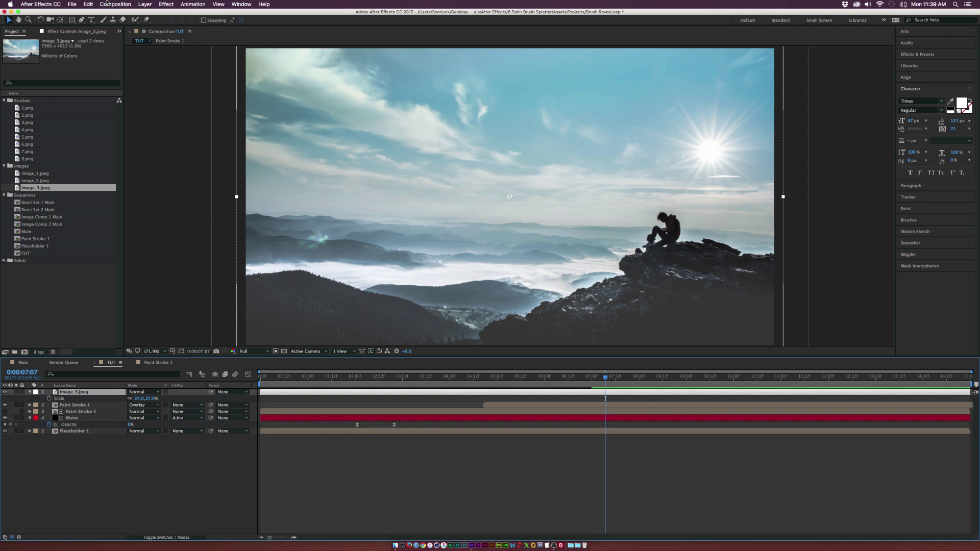
Step: Pre-compose the landscape layer as Placeholder 2
{"action": "left_click", "coordinate": [153, 4]}
{"action": "left_click", "coordinate": [181, 267]}
{"action": "type", "text": "Placeholder 2"}
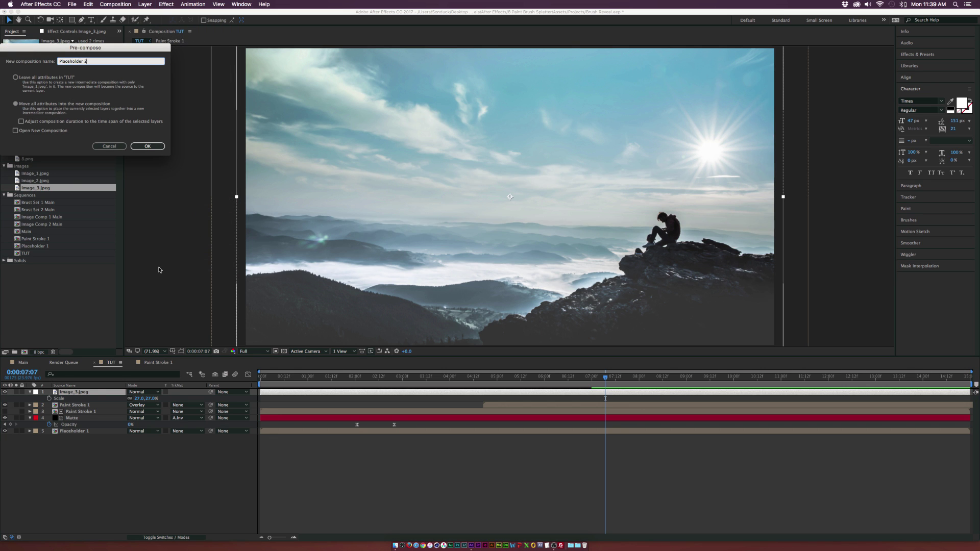
{"action": "key", "text": "Return"}
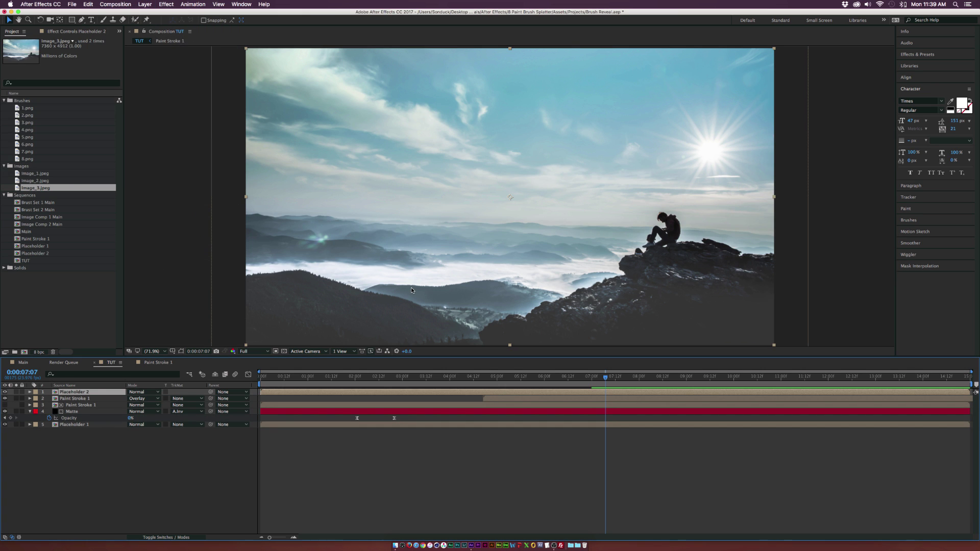
Step: Trim and shift Placeholder 2 so it starts later, around 4:06-5:01
{"action": "left_click_drag", "start_coordinate": [261, 392], "coordinate": [574, 390]}
{"action": "left_click", "coordinate": [436, 377]}
{"action": "mouse_move", "coordinate": [436, 378]}
{"action": "left_mouse_down"}
{"action": "mouse_move", "coordinate": [546, 377]}
{"action": "mouse_move", "coordinate": [531, 378]}
{"action": "left_mouse_up"}
{"action": "left_click", "coordinate": [74, 398]}
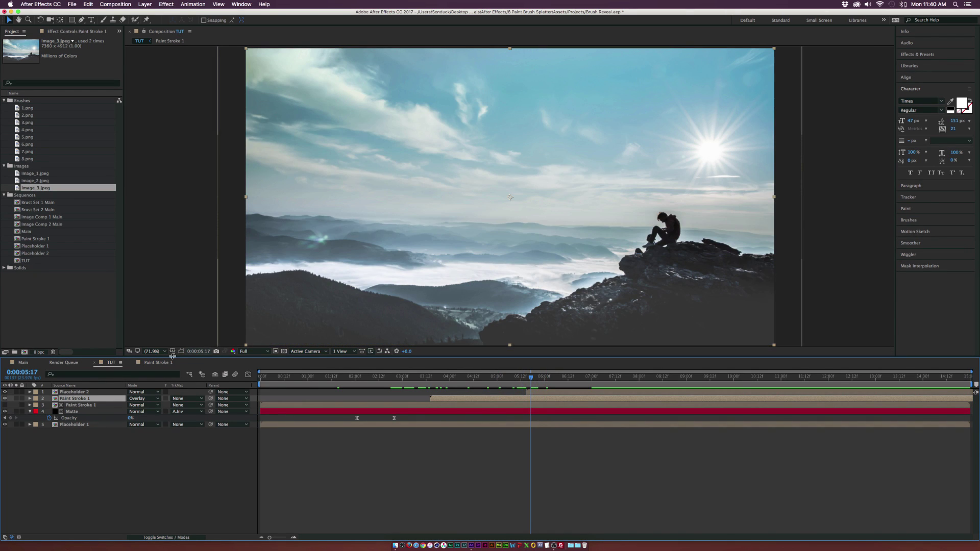
Step: Open and preview the Brust Set 2 Main comp's stroke reveal, then close it
{"action": "left_click", "coordinate": [25, 363]}
{"action": "double_click", "coordinate": [93, 402]}
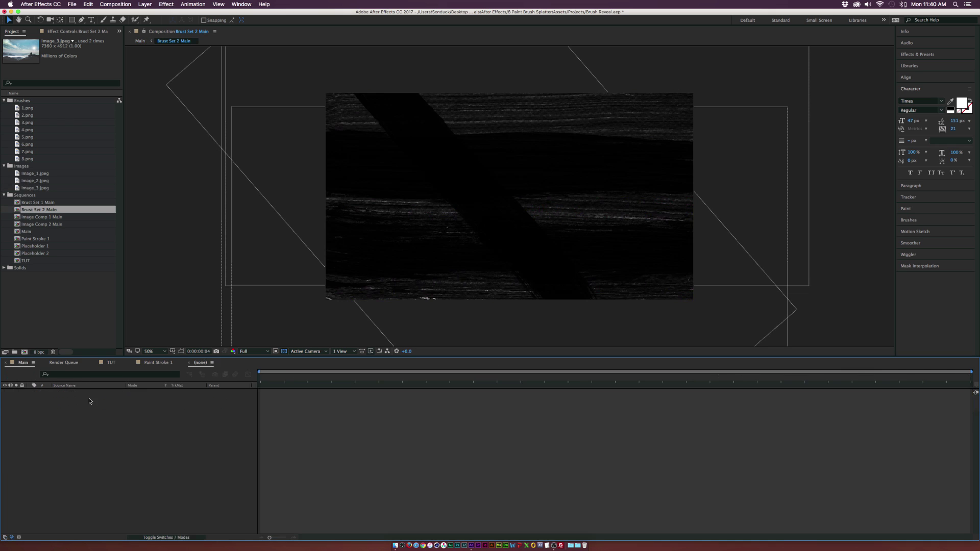
{"action": "left_click_drag", "start_coordinate": [250, 376], "coordinate": [357, 378]}
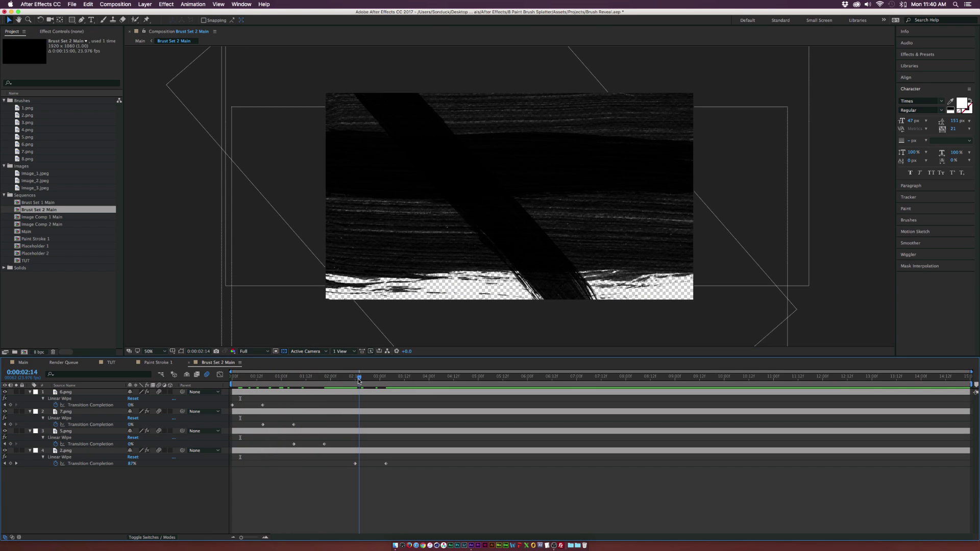
{"action": "left_click", "coordinate": [189, 363]}
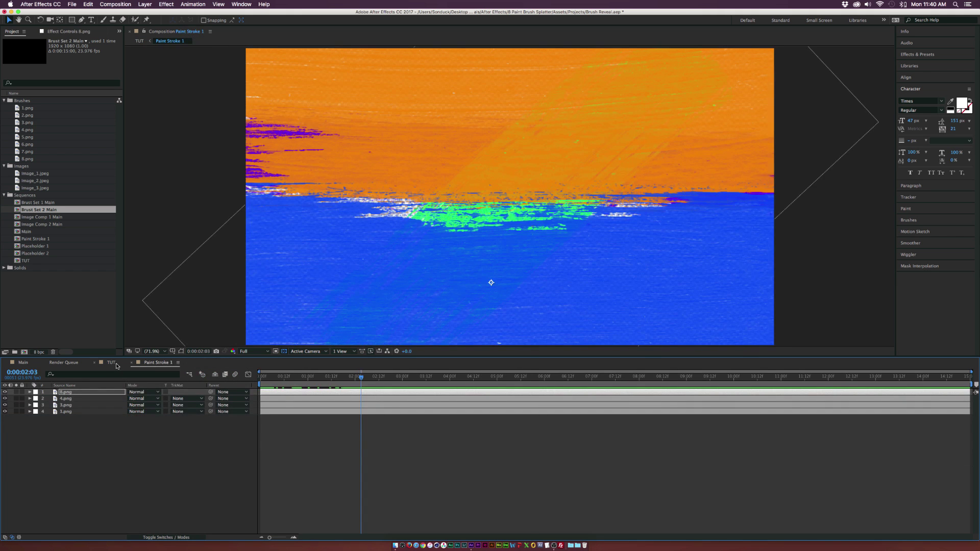
{"action": "left_click", "coordinate": [115, 363]}
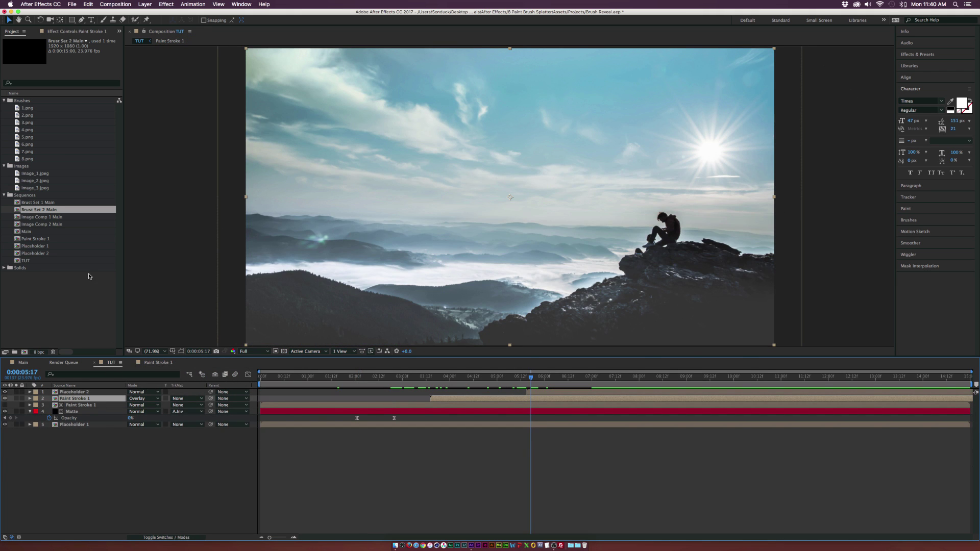
Step: Drag Brust Set 2 Main from the Project panel to the top of TUT
{"action": "double_click", "coordinate": [444, 273]}
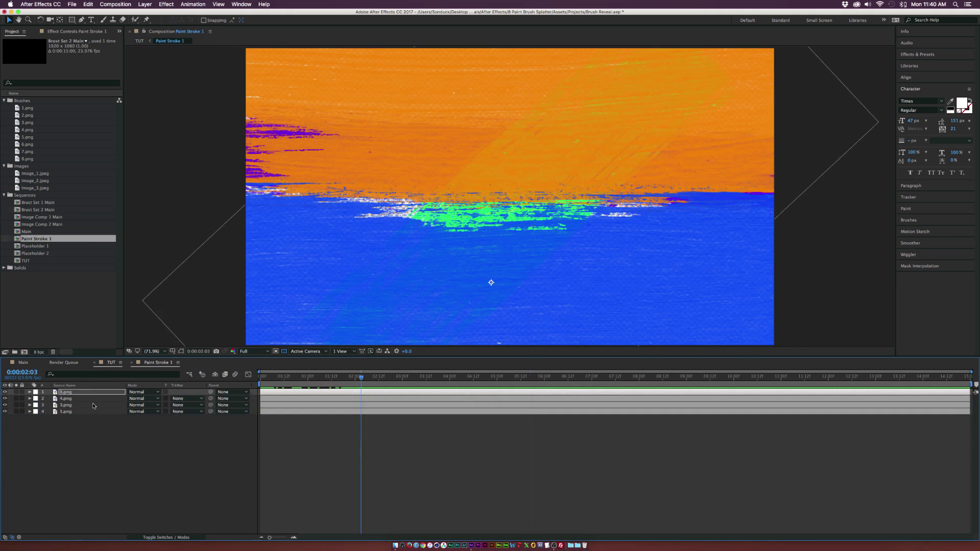
{"action": "left_click", "coordinate": [115, 363]}
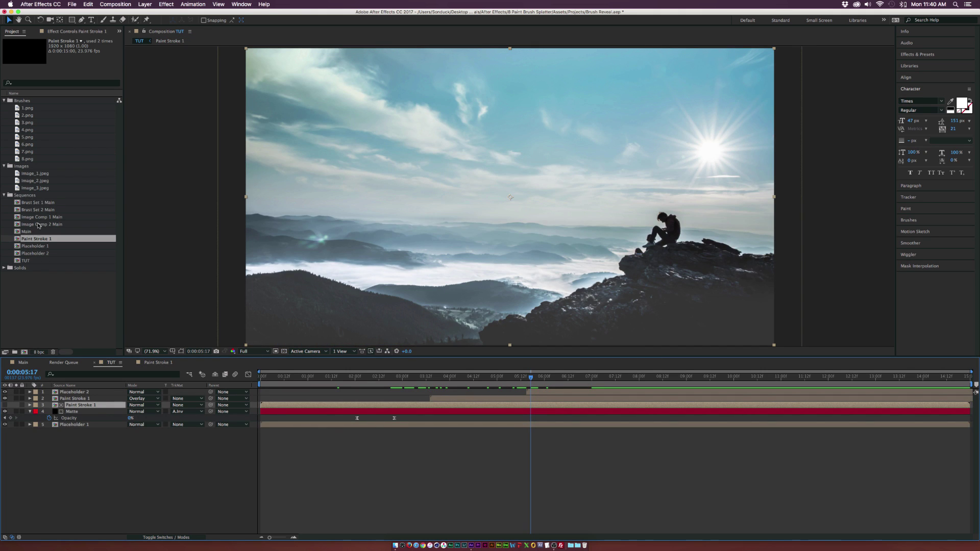
{"action": "left_click", "coordinate": [40, 210]}
{"action": "left_click_drag", "start_coordinate": [40, 209], "coordinate": [592, 394]}
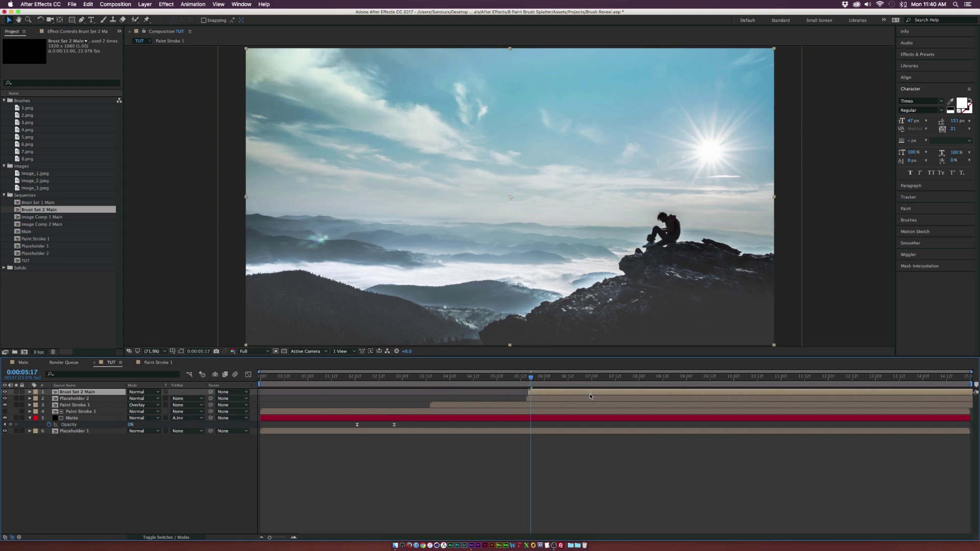
Step: Set Placeholder 2's TrkMat to Alpha Matte 'Brust Set 2 Main' and check the reveal at 07:20
{"action": "left_click", "coordinate": [578, 399]}
{"action": "left_click", "coordinate": [99, 452]}
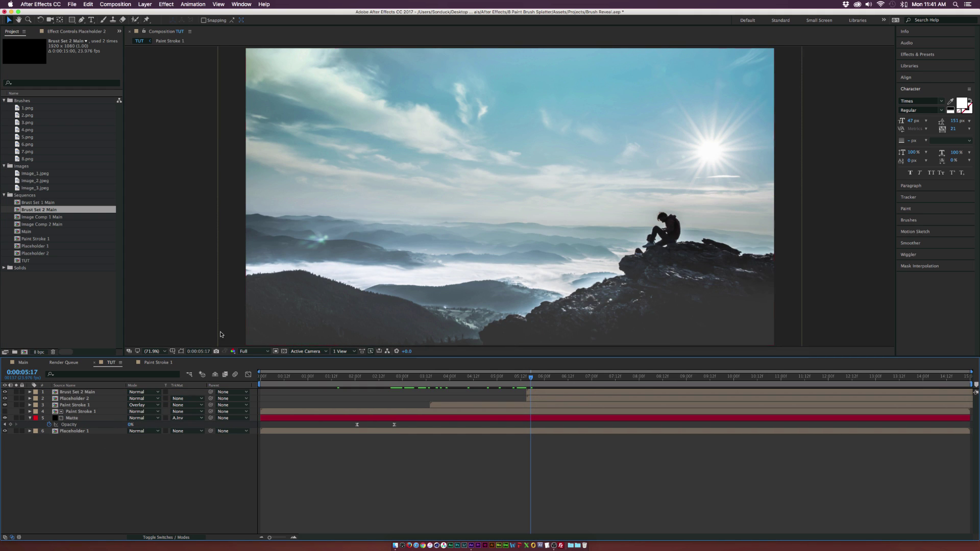
{"action": "left_click", "coordinate": [80, 399]}
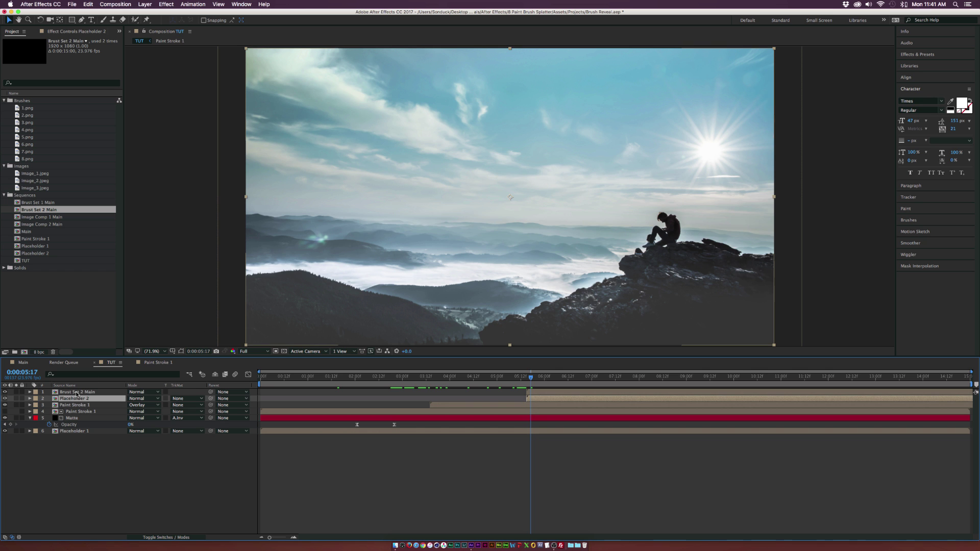
{"action": "left_click", "coordinate": [188, 399]}
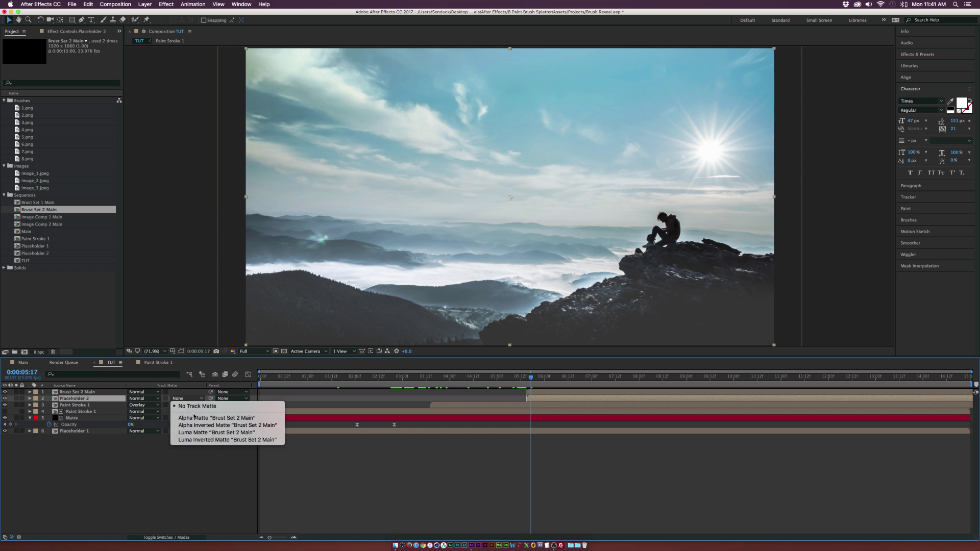
{"action": "left_click", "coordinate": [194, 418]}
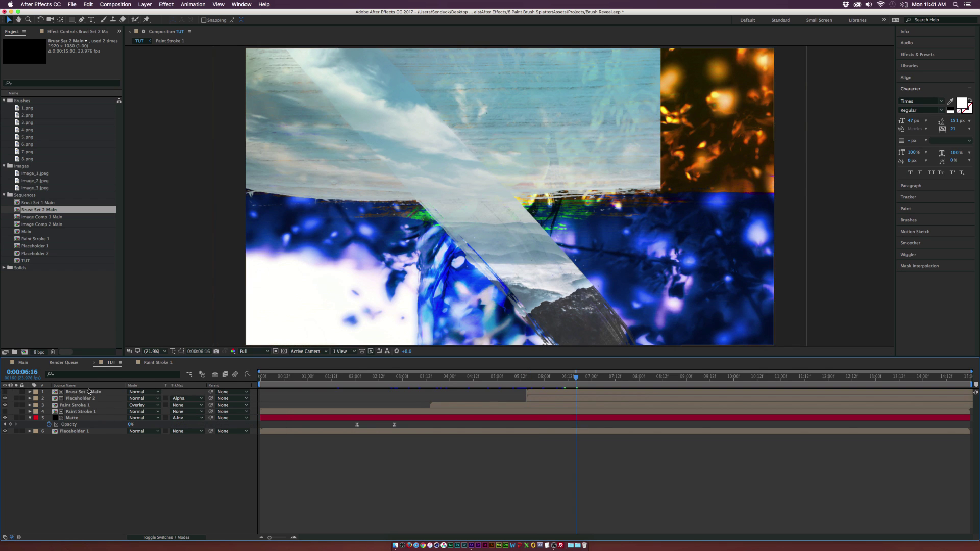
{"action": "left_click", "coordinate": [81, 398]}
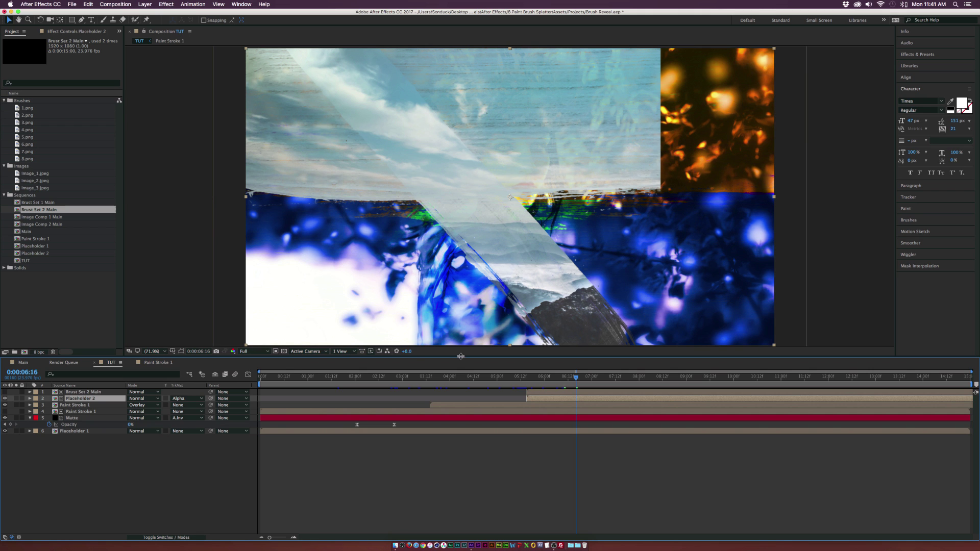
{"action": "left_click", "coordinate": [76, 392]}
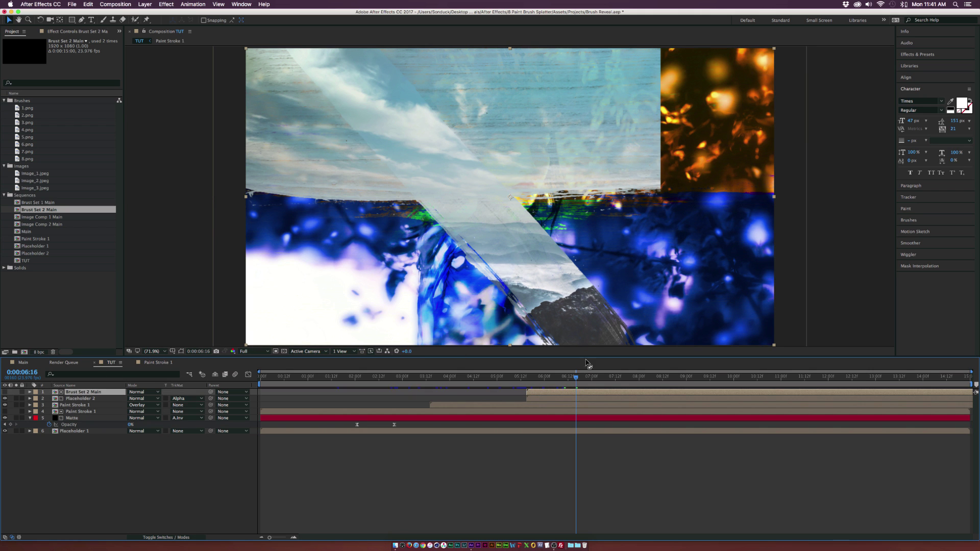
{"action": "left_click_drag", "start_coordinate": [591, 378], "coordinate": [634, 378]}
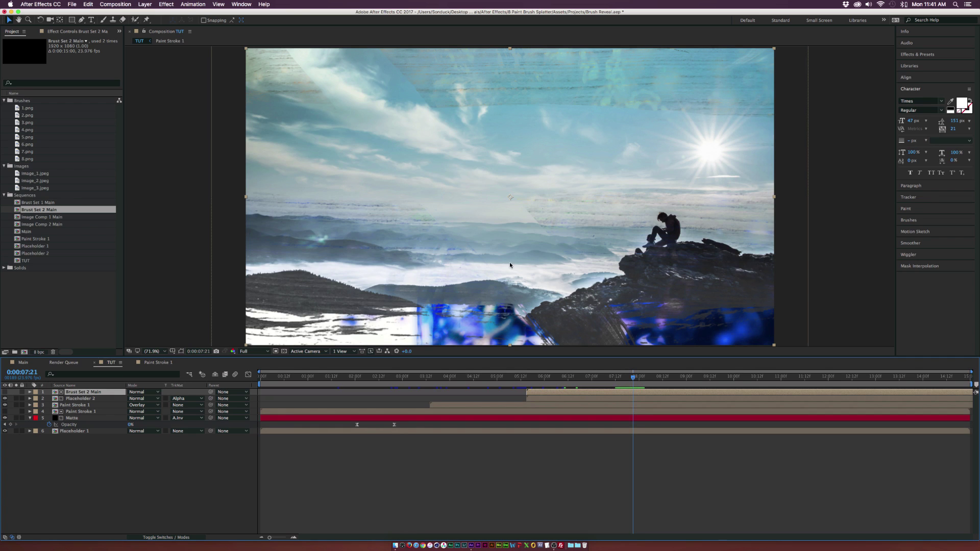
Step: Duplicate the Placeholder 2 layer via Edit > Duplicate
{"action": "left_click", "coordinate": [541, 330]}
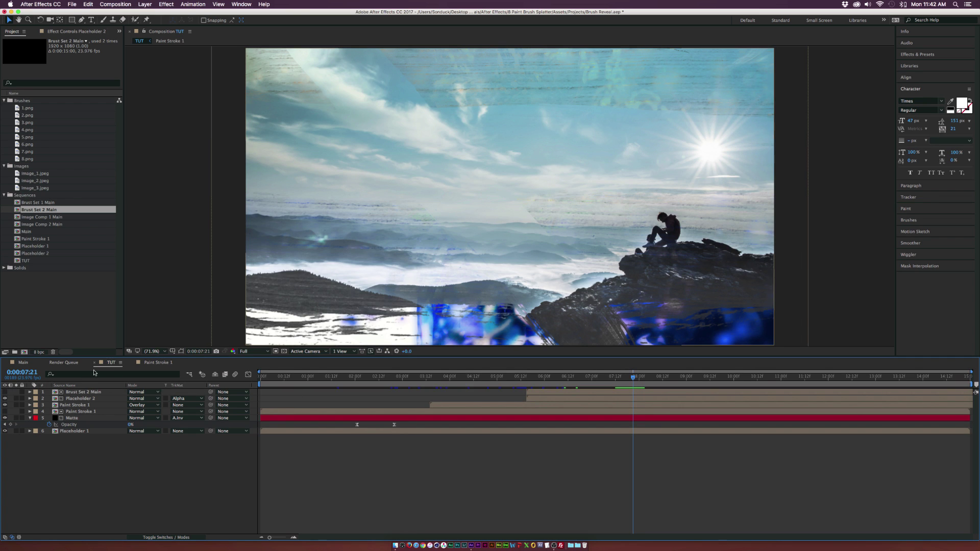
{"action": "left_click", "coordinate": [76, 399]}
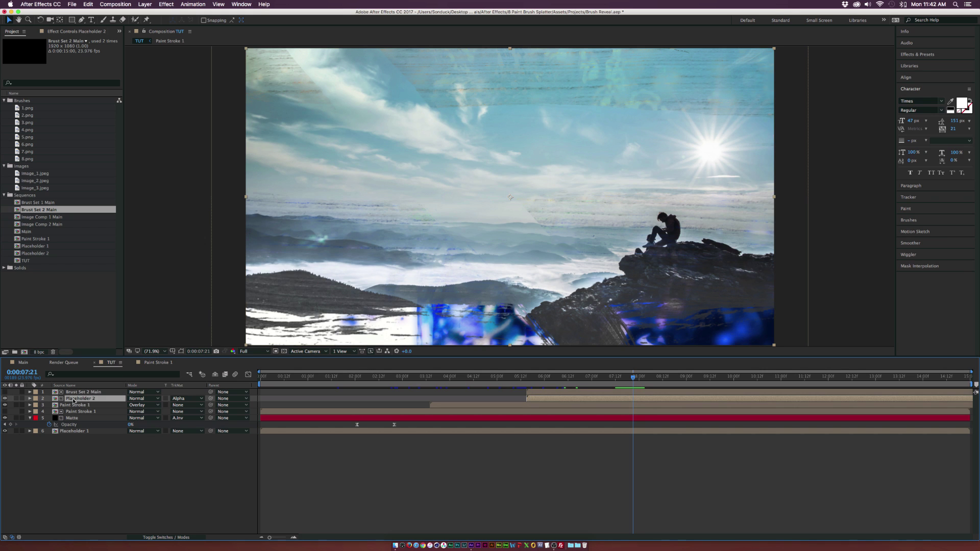
{"action": "left_click", "coordinate": [92, 5]}
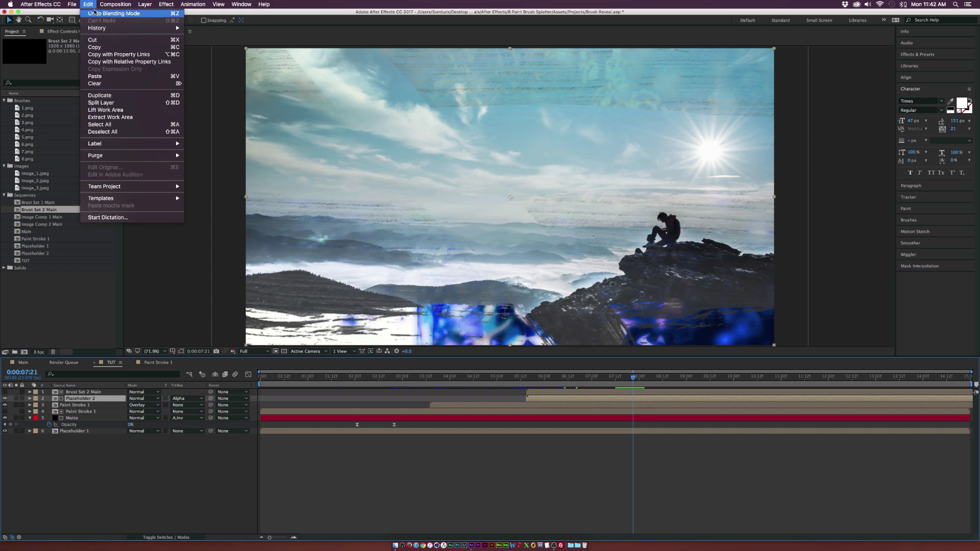
{"action": "left_click", "coordinate": [108, 95]}
Step: Keyframe the copy's Opacity from 0% at 07:17 to full around 08:10
{"action": "mouse_move", "coordinate": [633, 376]}
{"action": "left_mouse_down"}
{"action": "mouse_move", "coordinate": [612, 377]}
{"action": "mouse_move", "coordinate": [627, 378]}
{"action": "left_mouse_up"}
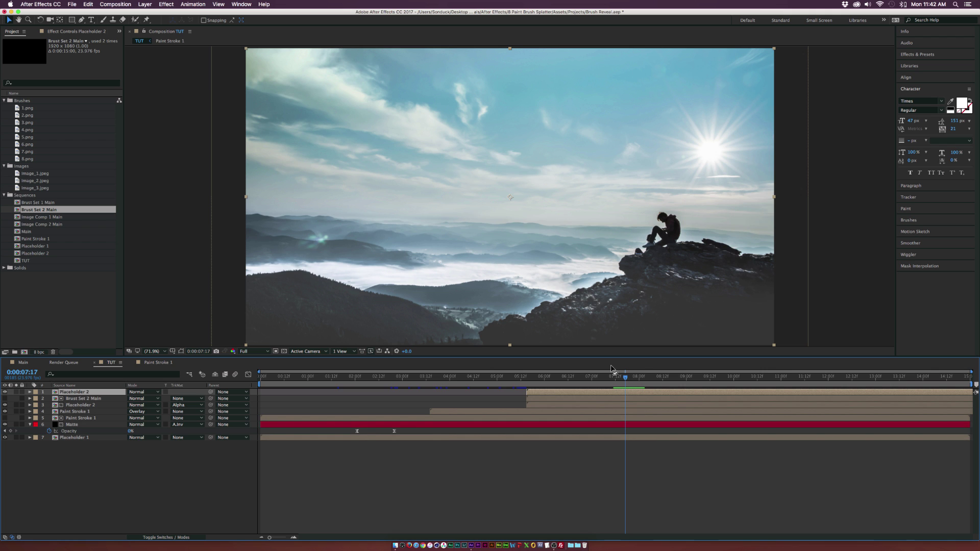
{"action": "key", "text": "t"}
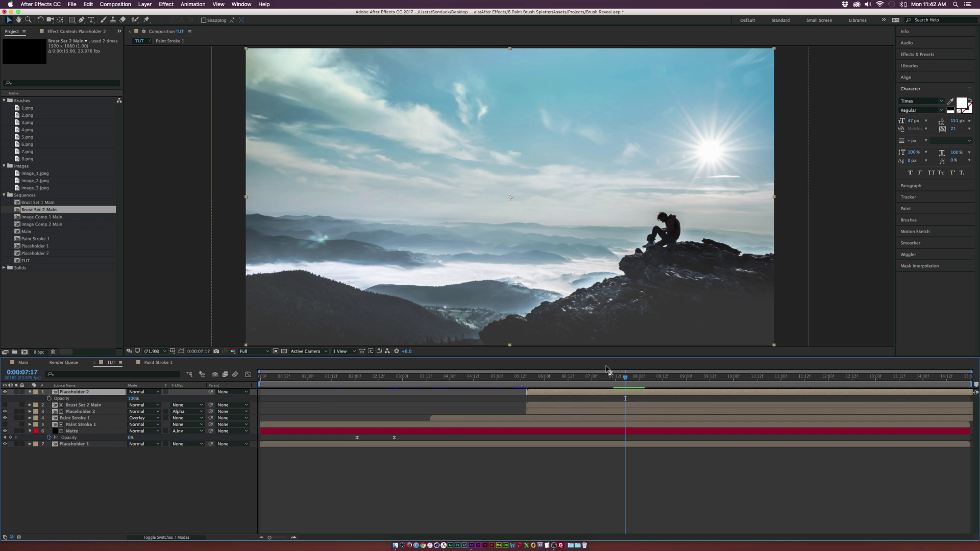
{"action": "left_click", "coordinate": [49, 399]}
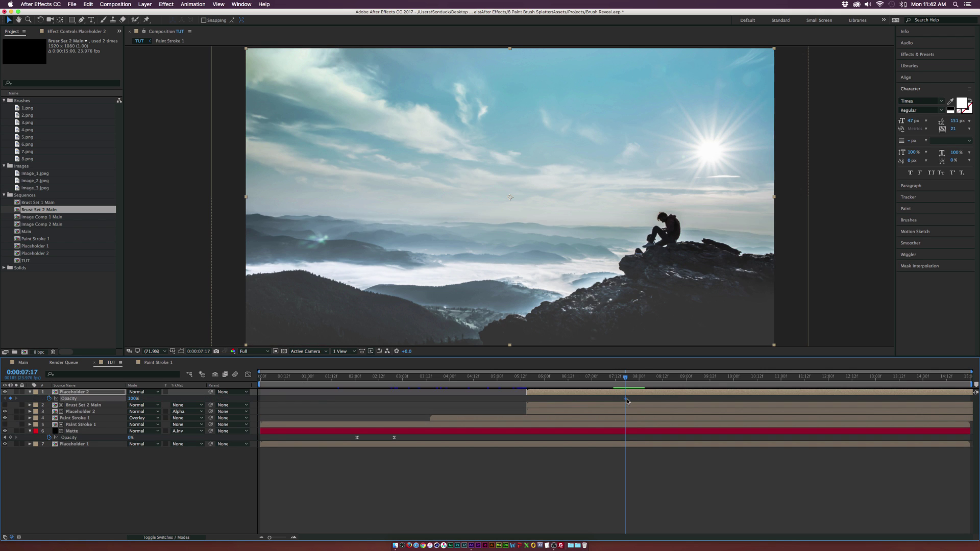
{"action": "left_click_drag", "start_coordinate": [627, 399], "coordinate": [660, 399]}
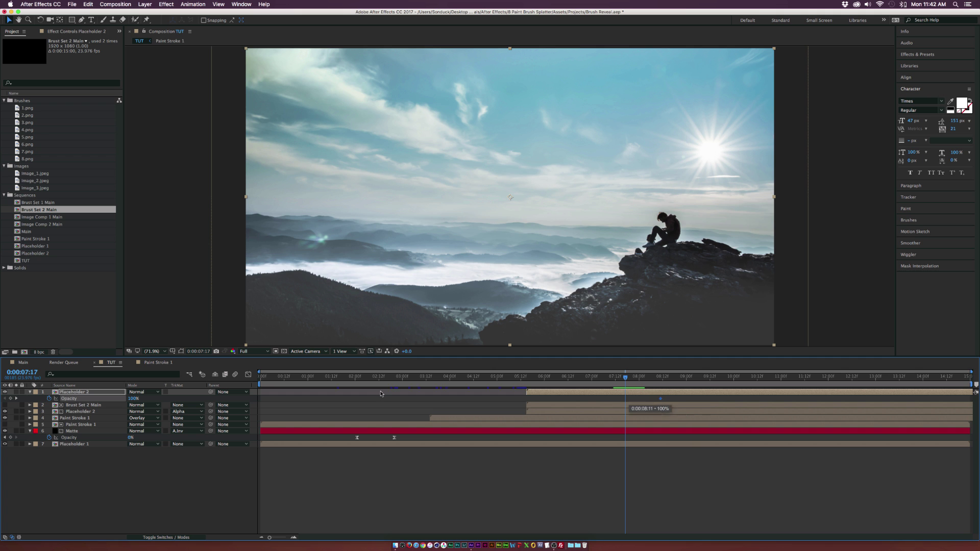
{"action": "left_click", "coordinate": [134, 398]}
{"action": "type", "text": "0"}
{"action": "key", "text": "Return"}
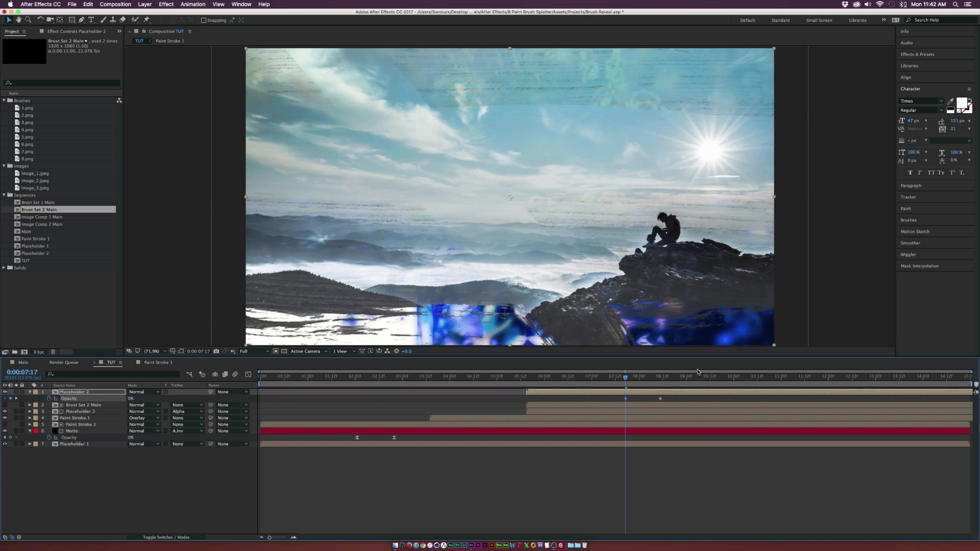
{"action": "left_click", "coordinate": [654, 377]}
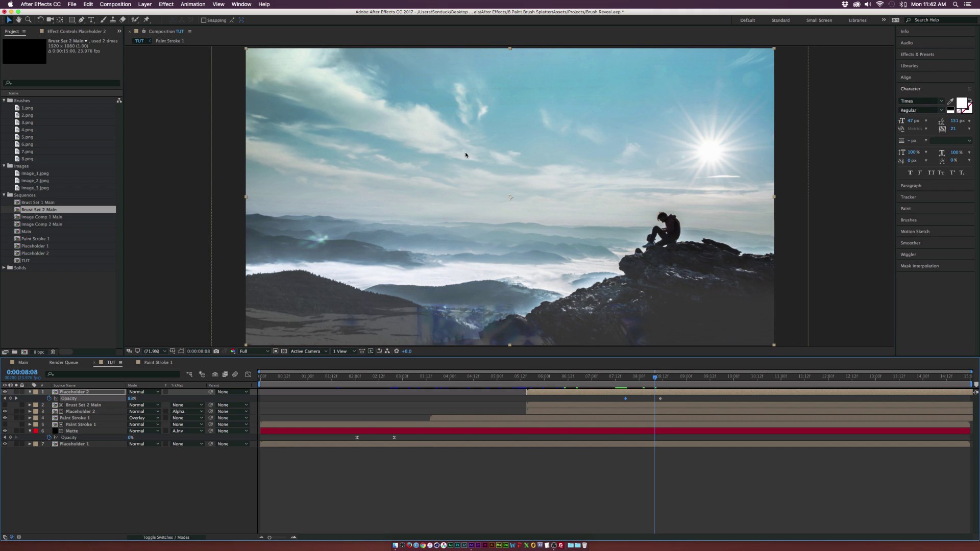
{"action": "left_click_drag", "start_coordinate": [634, 378], "coordinate": [618, 378]}
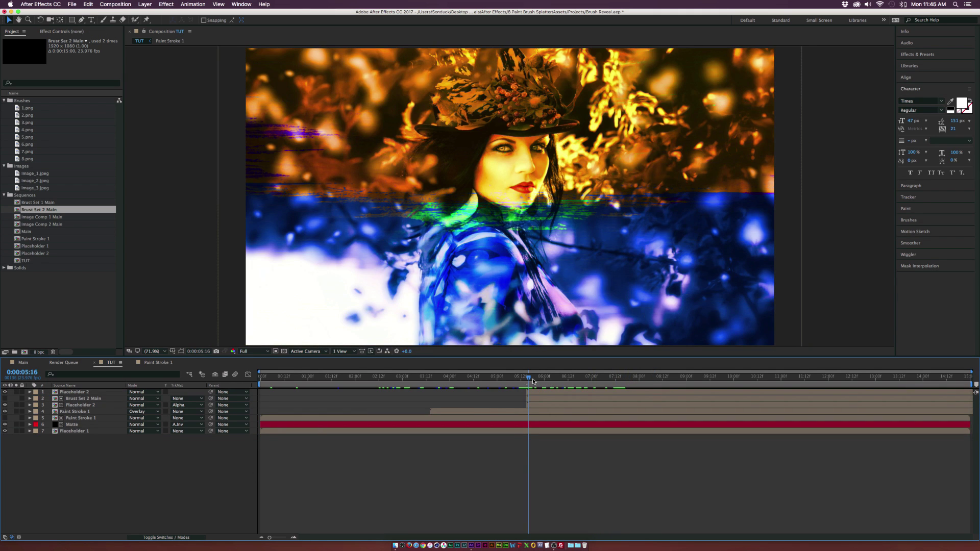
Step: Preview the brush reveal and set the current time to 05:15
{"action": "mouse_move", "coordinate": [534, 378]}
{"action": "left_mouse_down"}
{"action": "mouse_move", "coordinate": [626, 386]}
{"action": "mouse_move", "coordinate": [608, 387]}
{"action": "left_mouse_up"}
{"action": "left_click", "coordinate": [82, 392]}
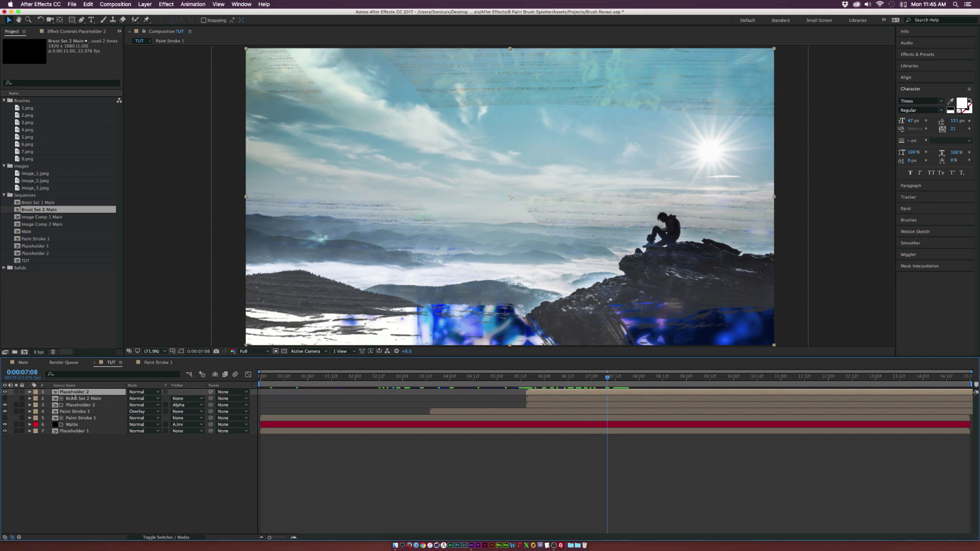
{"action": "key", "text": "s"}
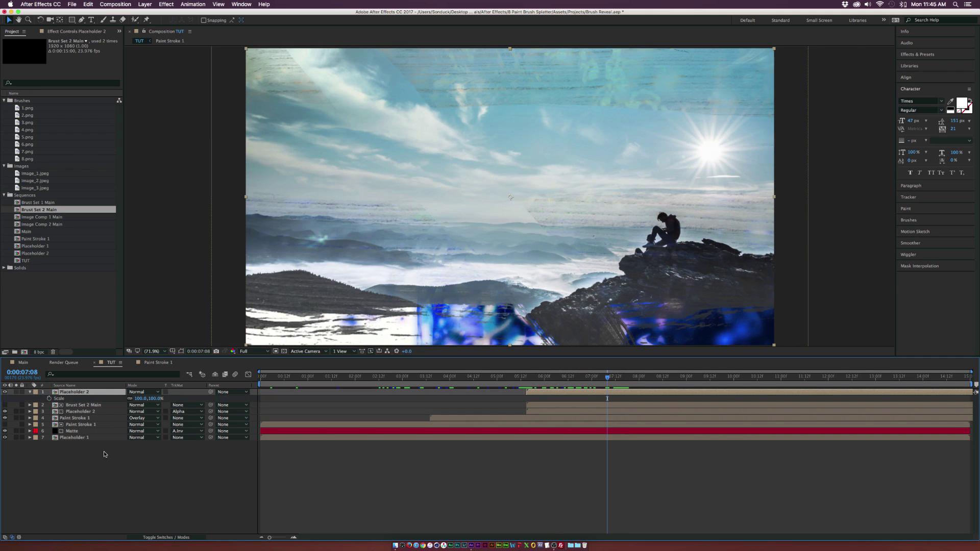
{"action": "key", "text": "s"}
{"action": "left_click_drag", "start_coordinate": [531, 376], "coordinate": [526, 375]}
Step: Add a new Null Object layer and enable its Scale keyframing
{"action": "left_click", "coordinate": [145, 4]}
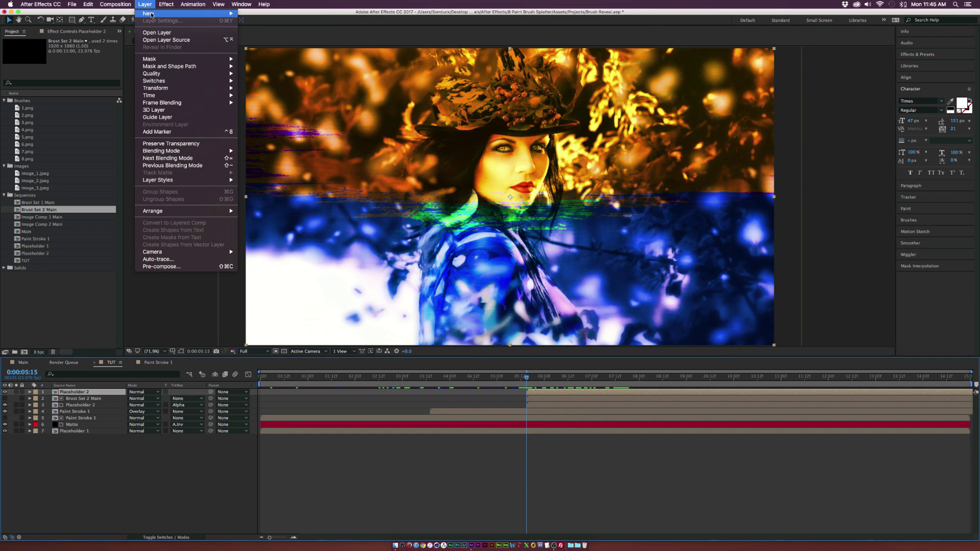
{"action": "mouse_move", "coordinate": [153, 13]}
{"action": "left_click", "coordinate": [257, 44]}
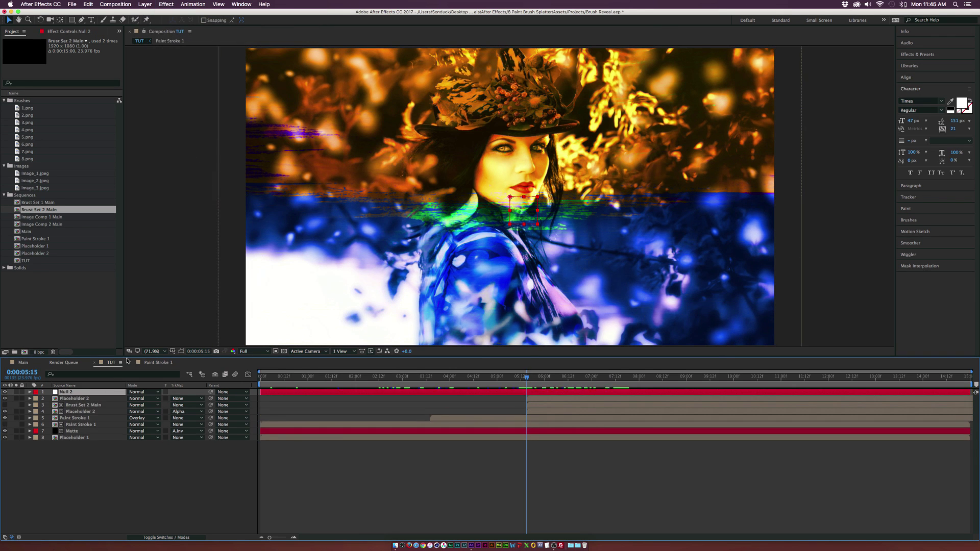
{"action": "key", "text": "s"}
{"action": "left_click", "coordinate": [49, 398]}
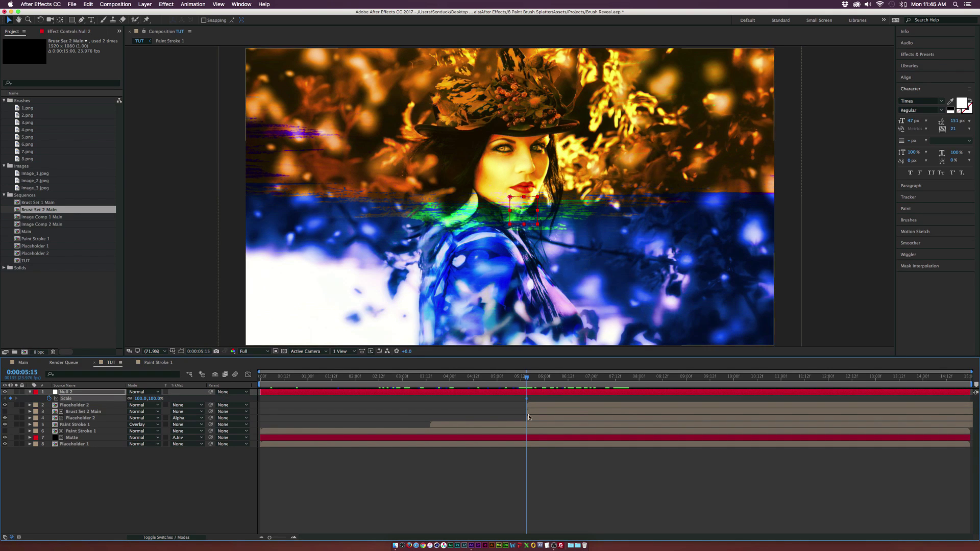
Step: Key the null's Scale at 112% at 05:15 and 100% at 10:00, then preview the zoom
{"action": "left_click", "coordinate": [733, 378]}
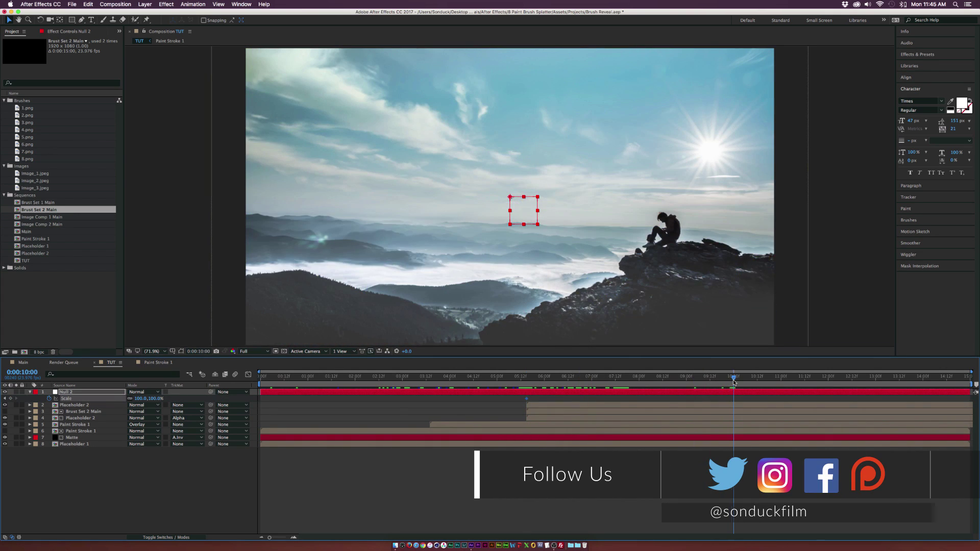
{"action": "left_click", "coordinate": [4, 398]}
{"action": "left_click", "coordinate": [139, 398]}
{"action": "type", "text": "11"}
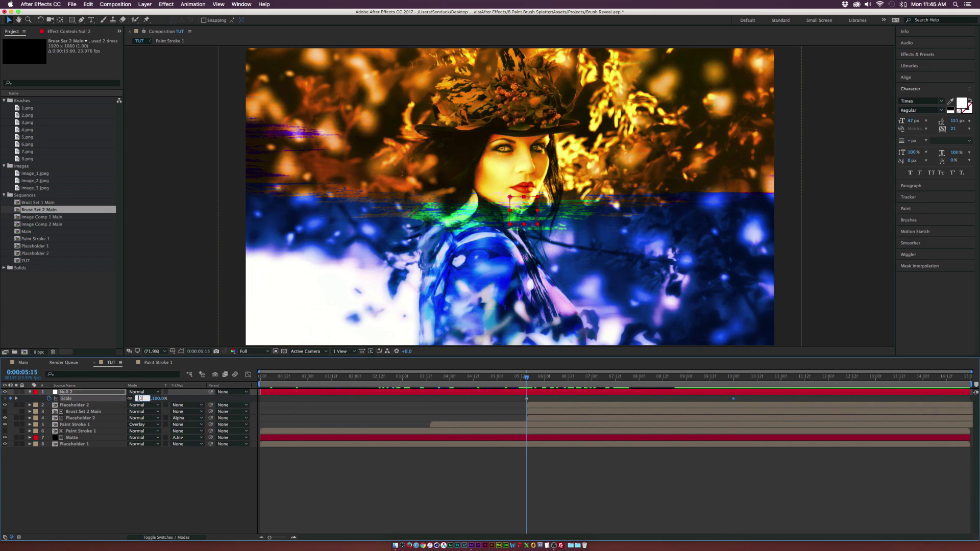
{"action": "type", "text": "2"}
{"action": "key", "text": "Return"}
{"action": "left_click", "coordinate": [402, 377]}
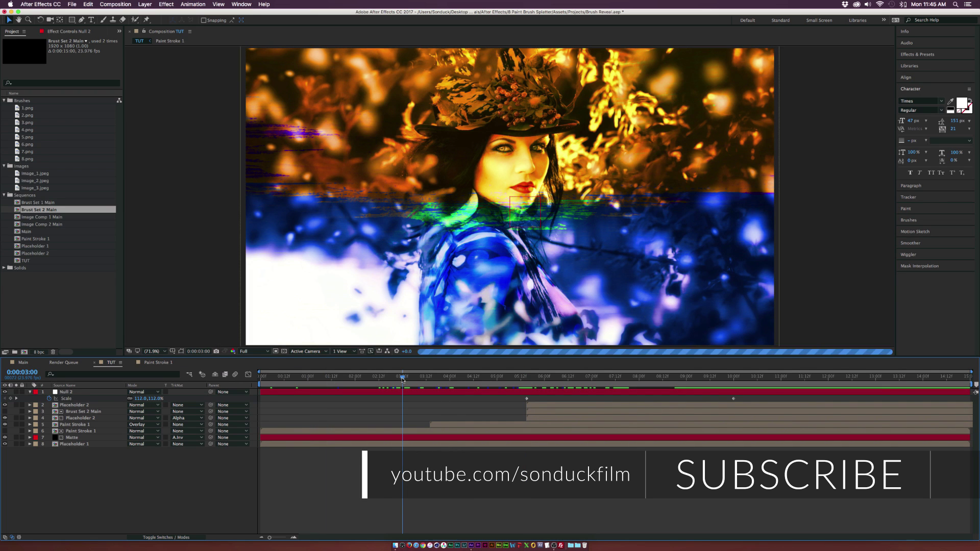
{"action": "left_click_drag", "start_coordinate": [402, 380], "coordinate": [616, 378]}
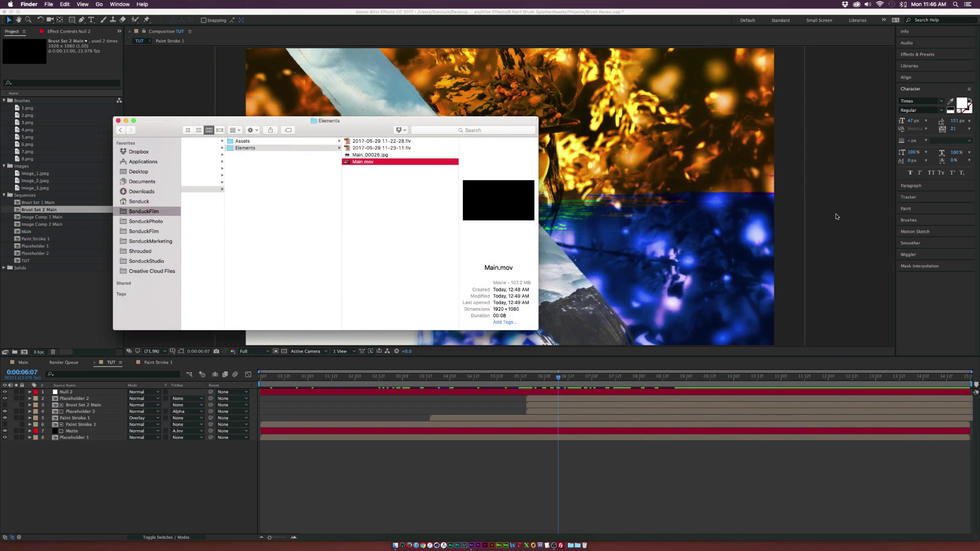
Step: Play the rendered Main.mov in Quick Look with the Space key
{"action": "key", "text": "space"}
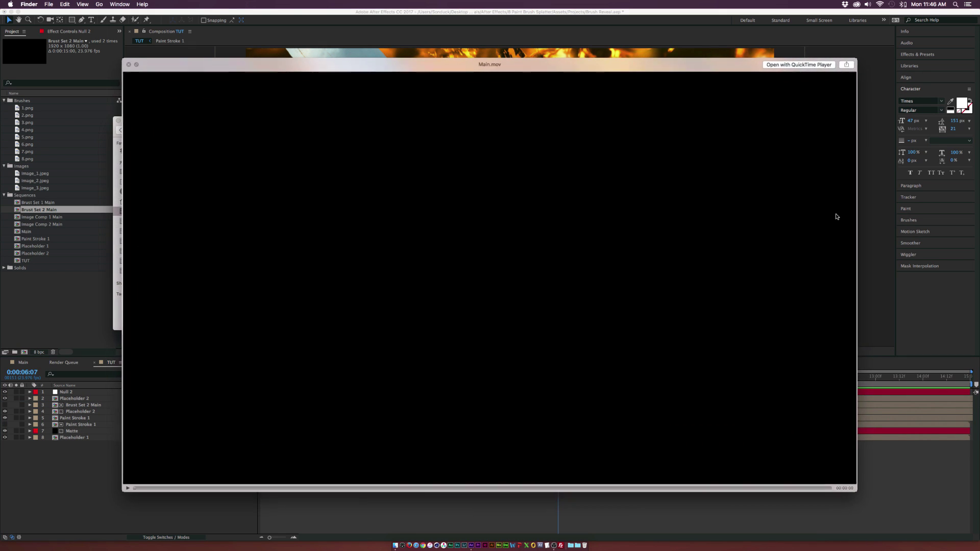